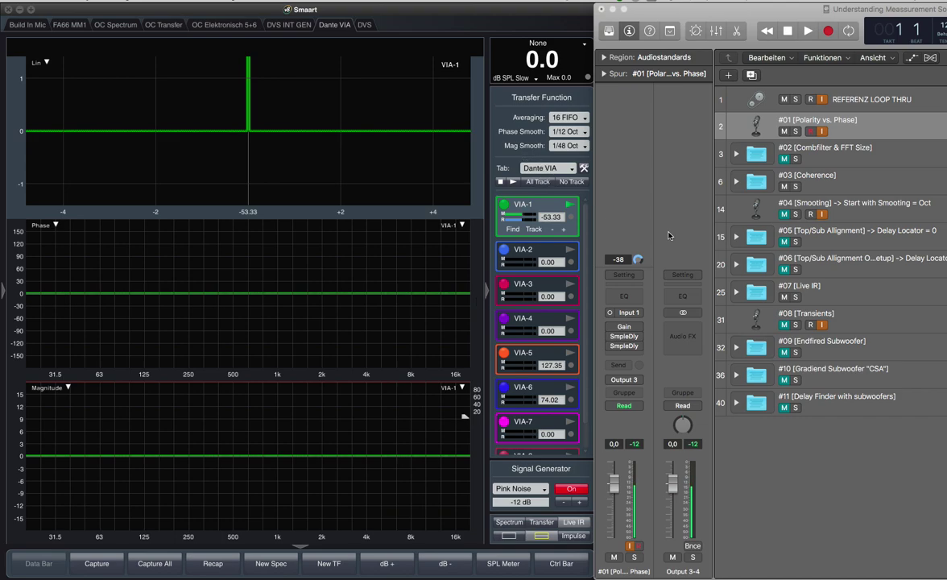
Compare the #01 [Polarity vs. Phase] track's measurement with its Gain polarity inversion switched on and off, ending with it on
{"action": "left_click", "coordinate": [858, 129]}
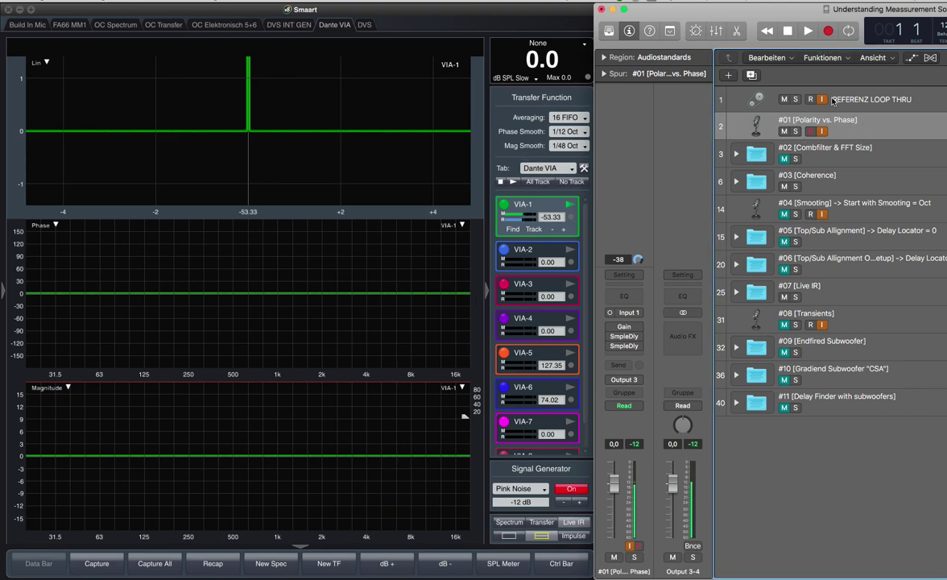
{"action": "left_click", "coordinate": [611, 328]}
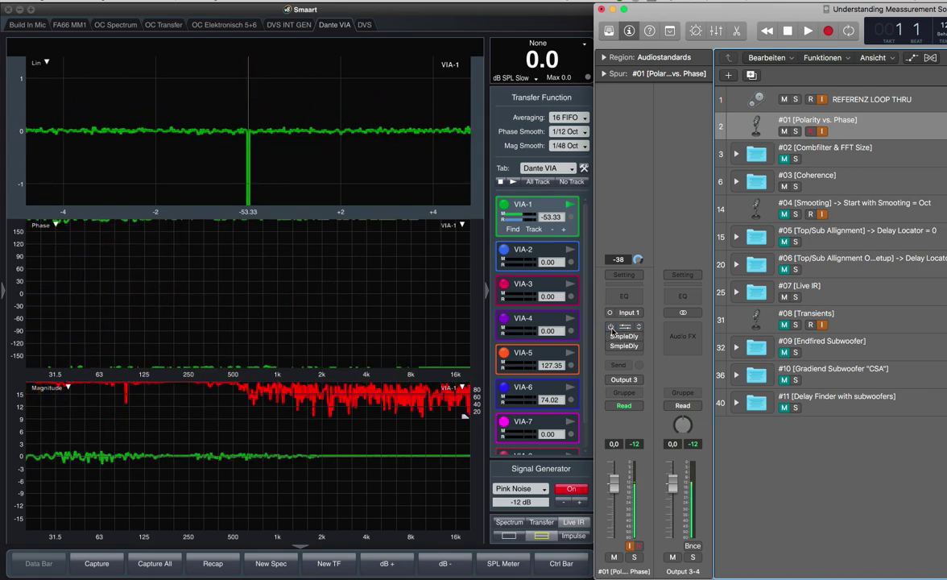
{"action": "left_click", "coordinate": [612, 328]}
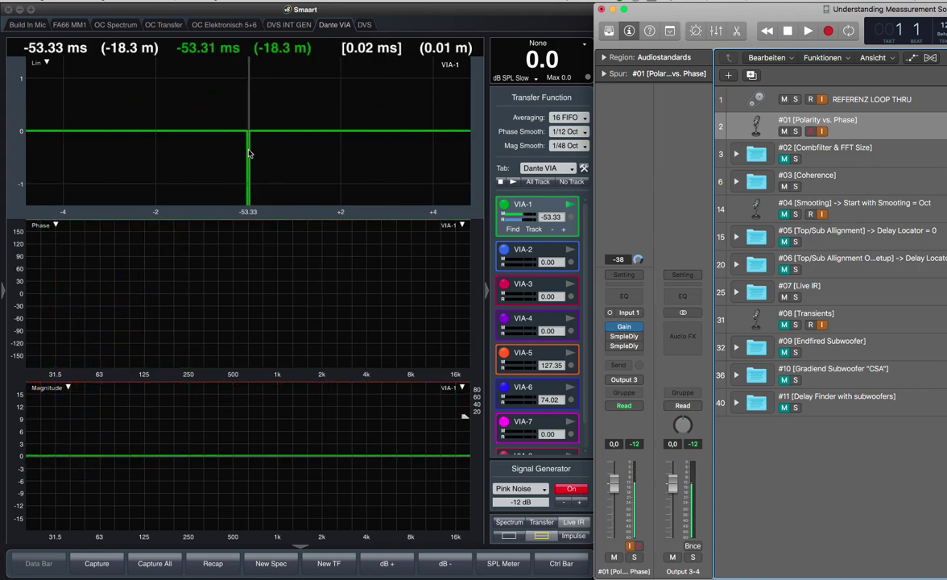
{"action": "left_click", "coordinate": [610, 327]}
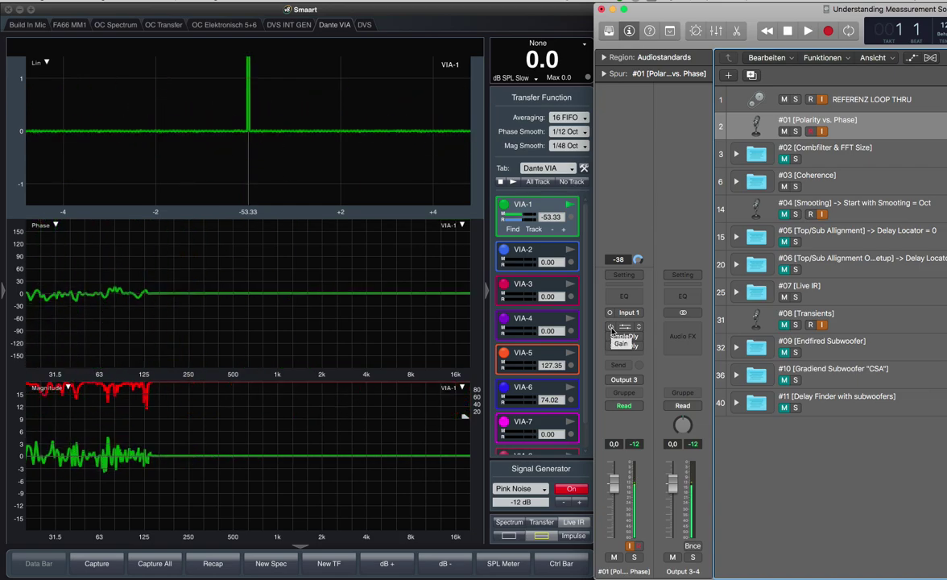
{"action": "left_click", "coordinate": [611, 327]}
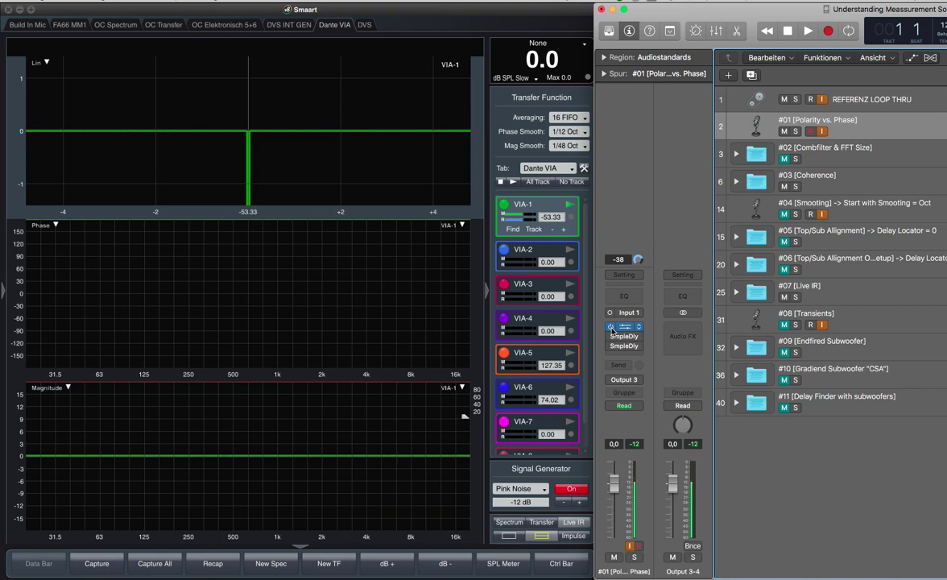
Bypass the Gain inversion on the #01 track and briefly enable its first SmpleDly to compare a delayed signal
{"action": "left_click", "coordinate": [613, 329]}
{"action": "left_click", "coordinate": [612, 337]}
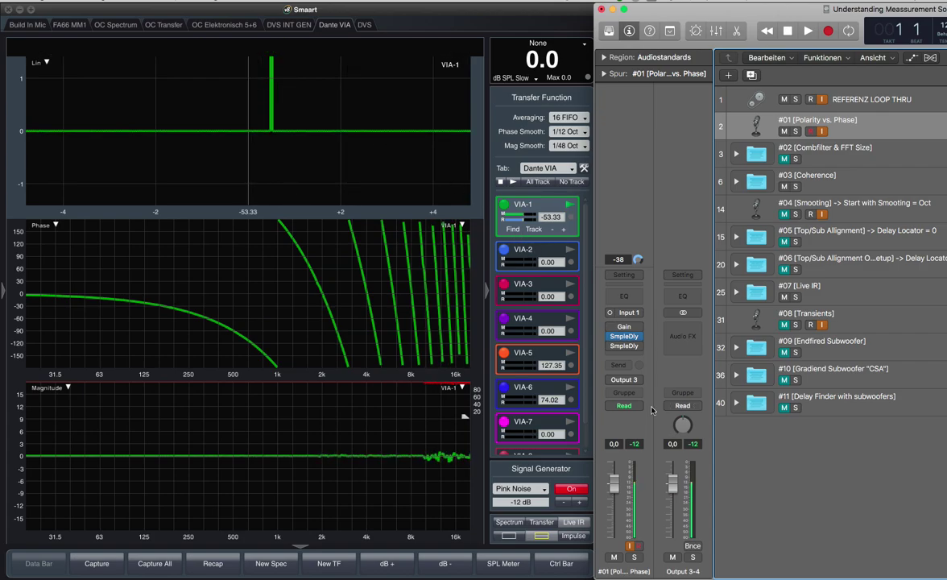
{"action": "left_click", "coordinate": [611, 336]}
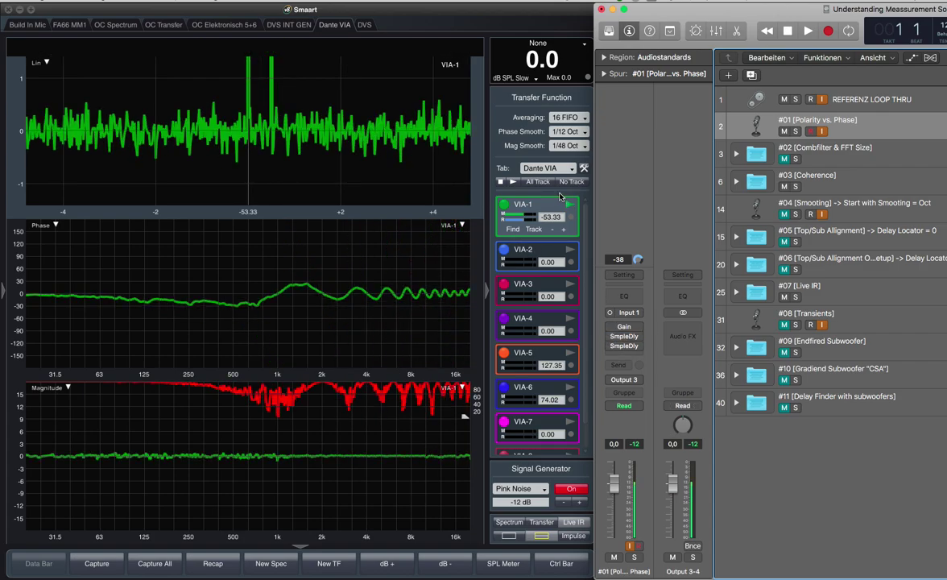
In Smaart, run the Delay Finder for VIA-1 until it completes and insert the measured delay
{"action": "left_click", "coordinate": [513, 229]}
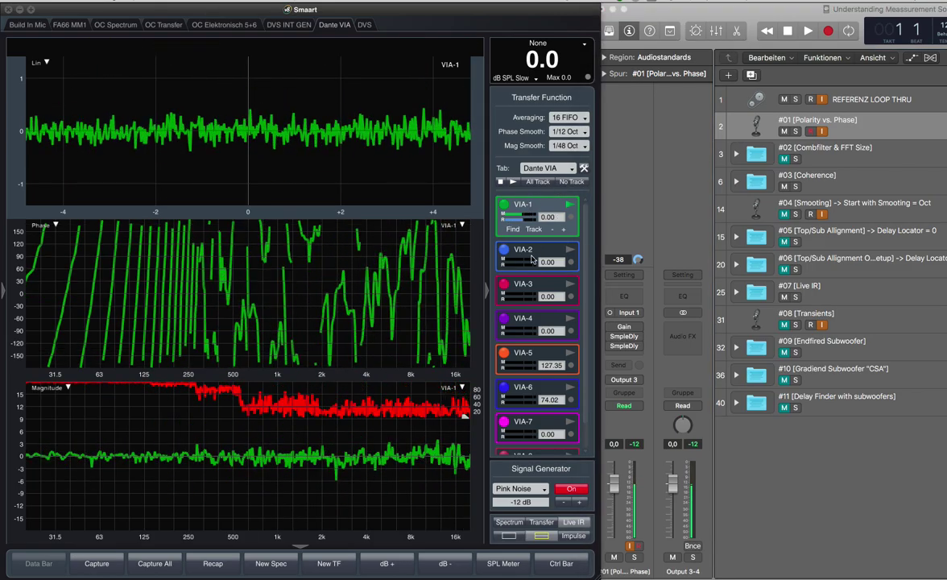
{"action": "left_click", "coordinate": [513, 229]}
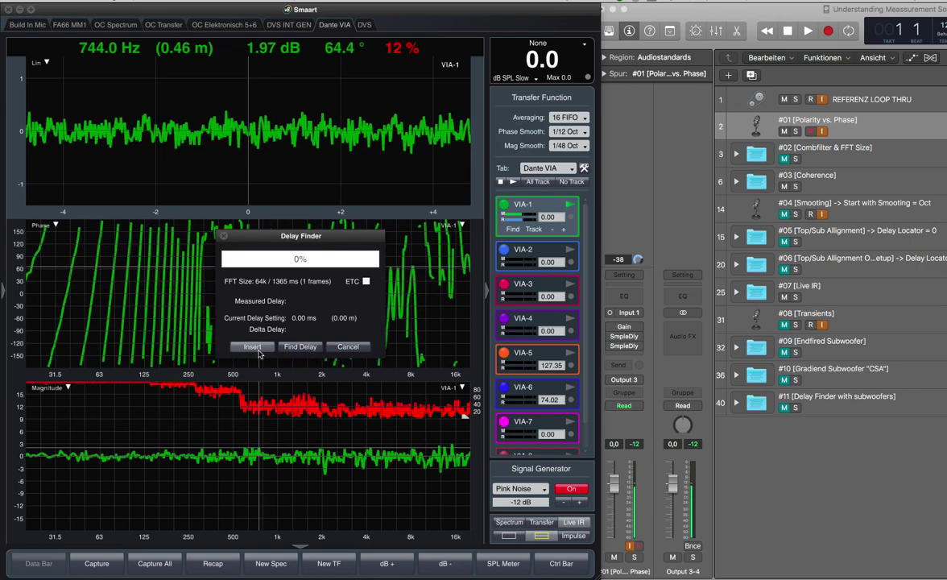
{"action": "left_click", "coordinate": [253, 347]}
{"action": "left_click", "coordinate": [511, 230]}
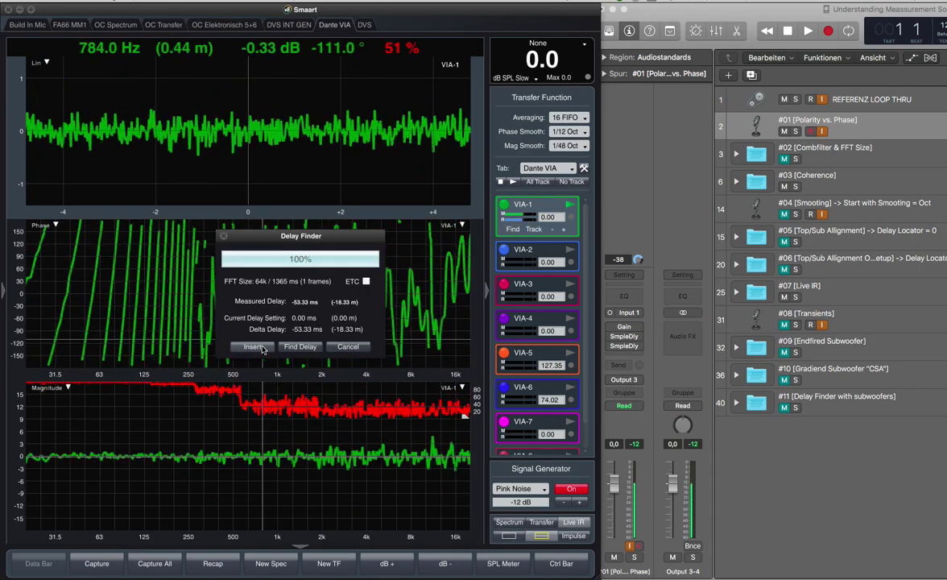
{"action": "left_click", "coordinate": [260, 346]}
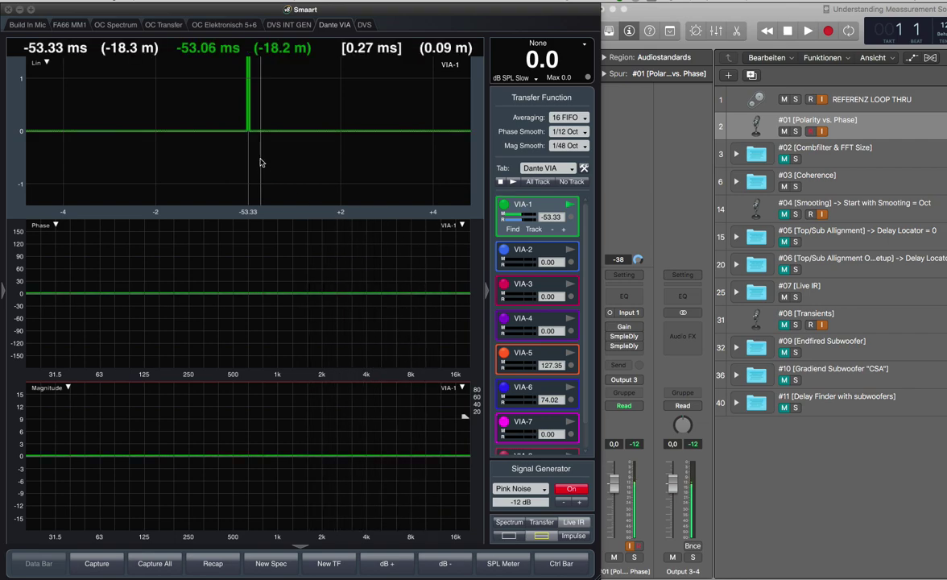
Nudge the VIA-1 delay to -53.35 ms, up to -53.31 ms and back to -53.35 ms to compare the phase traces
{"action": "left_click", "coordinate": [248, 217]}
{"action": "left_click", "coordinate": [248, 216]}
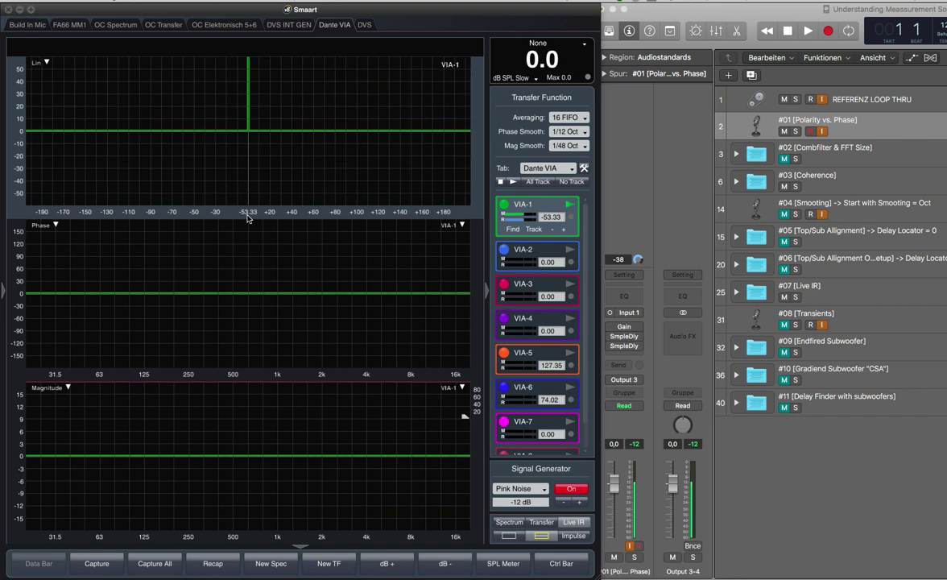
{"action": "left_click", "coordinate": [248, 217]}
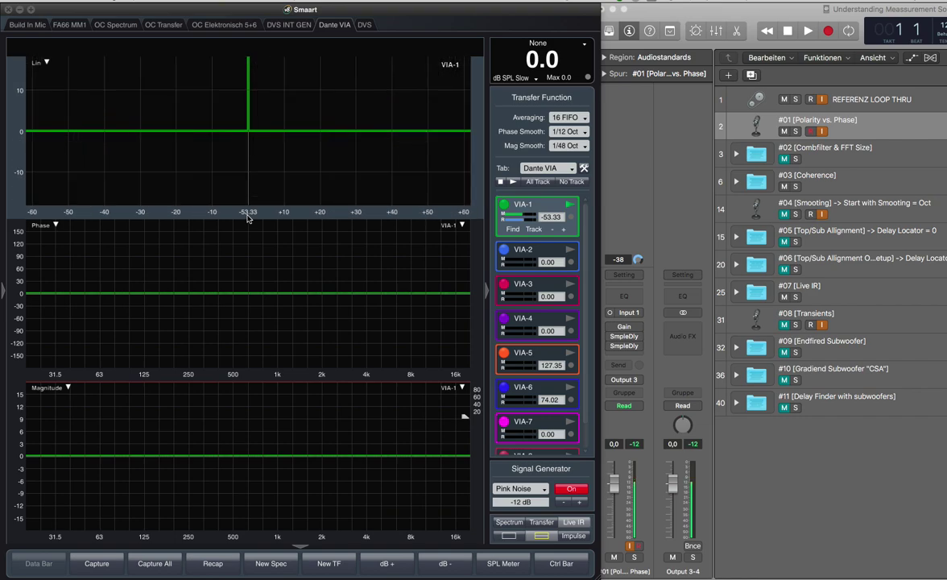
{"action": "left_click", "coordinate": [249, 217]}
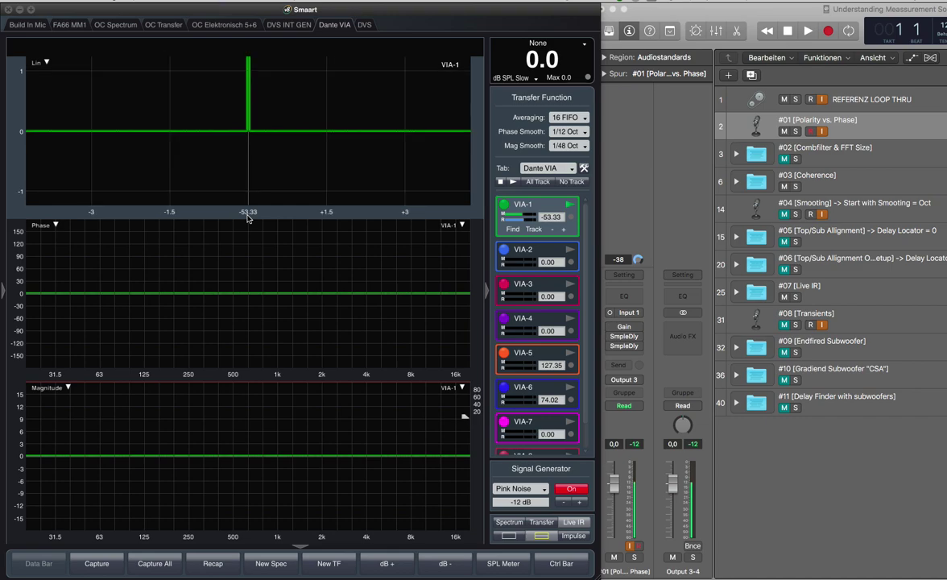
{"action": "left_click", "coordinate": [248, 217]}
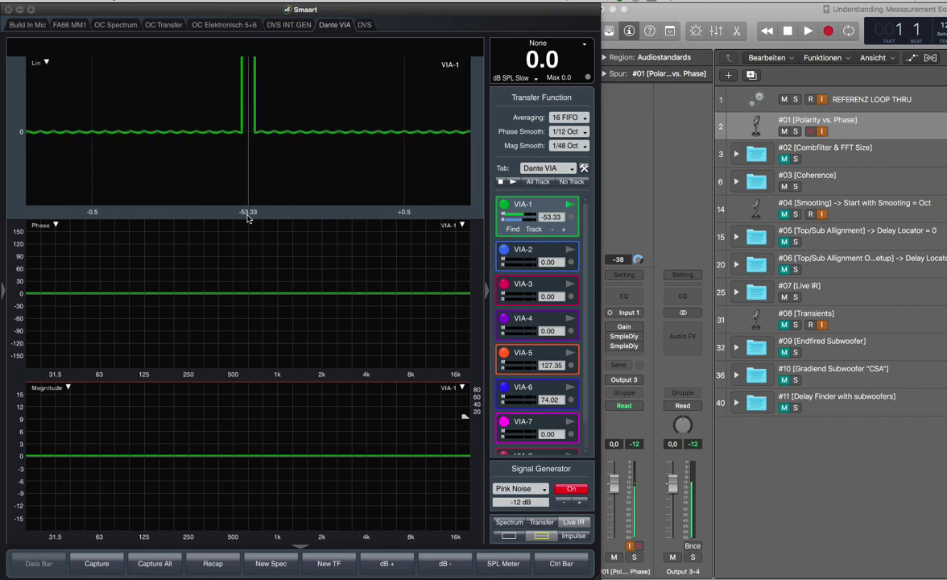
{"action": "left_click", "coordinate": [550, 232]}
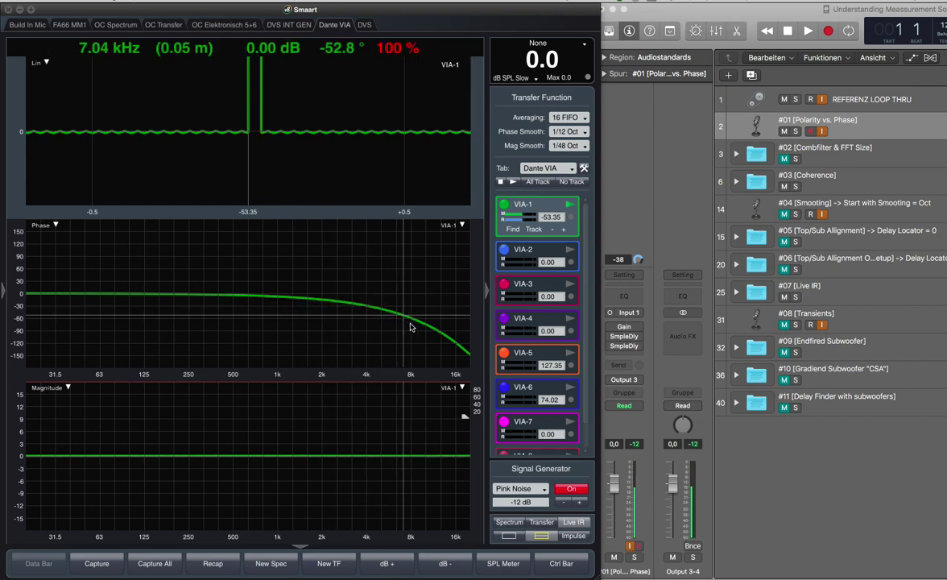
{"action": "left_click", "coordinate": [564, 233]}
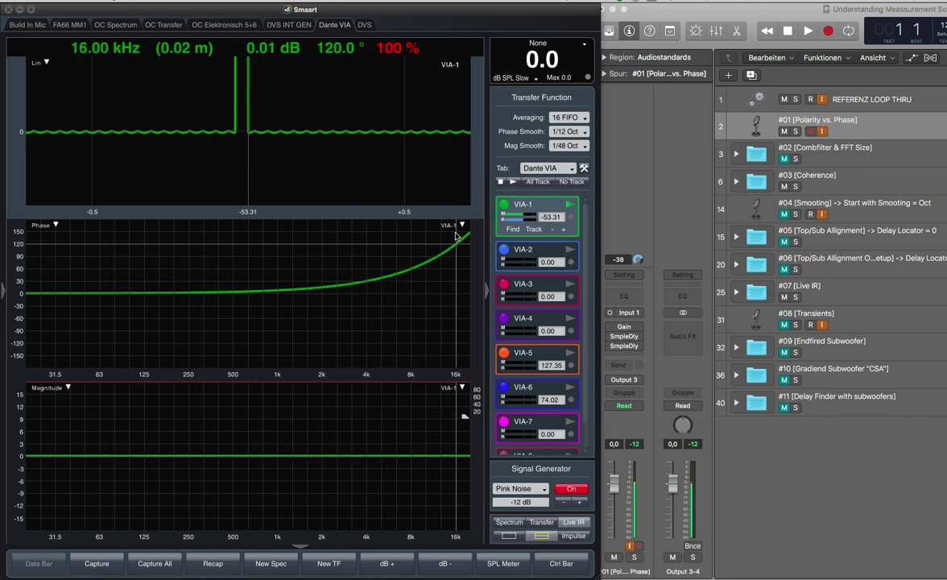
{"action": "left_click", "coordinate": [550, 229]}
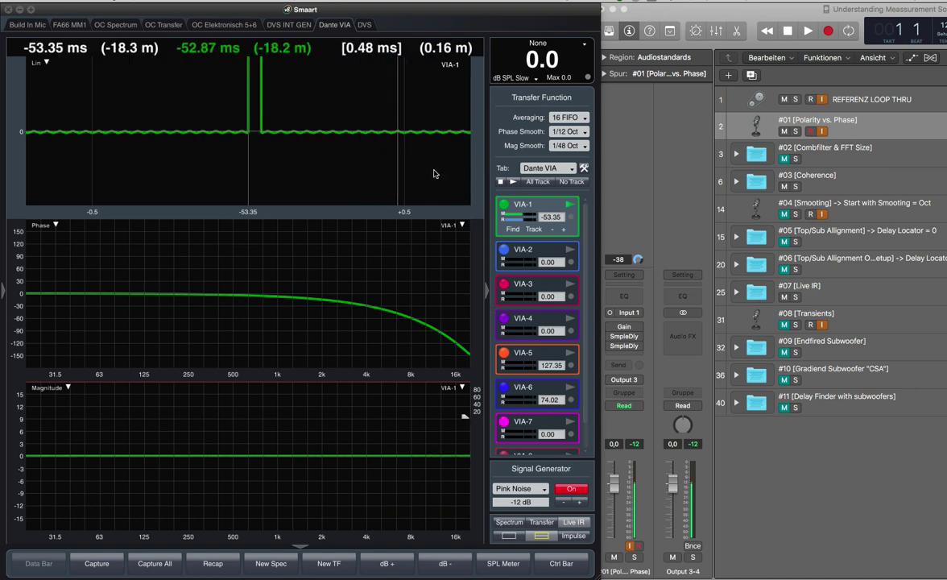
Run the Delay Finder for VIA-1 again with the #01 track unmuted and insert the measured delay in place of the manual offset
{"action": "left_click", "coordinate": [520, 231]}
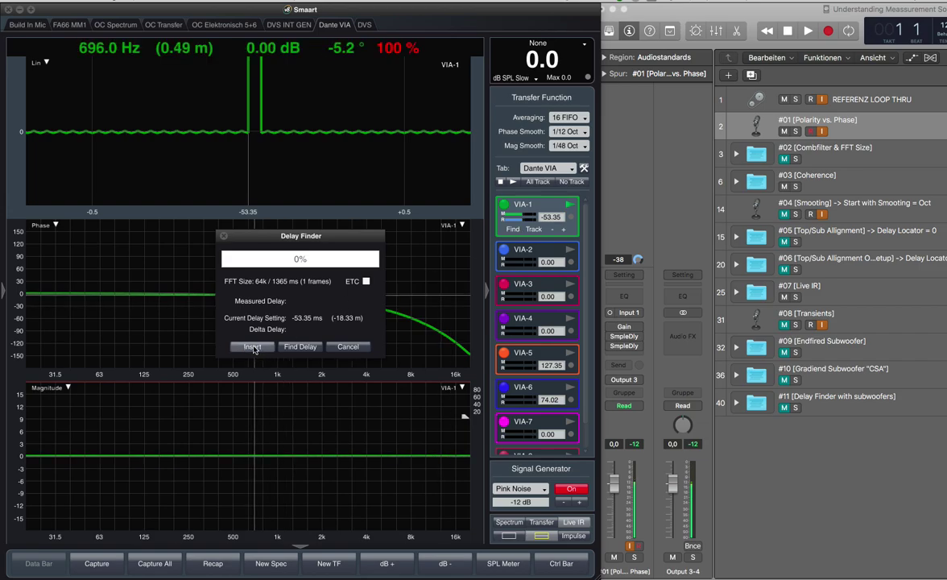
{"action": "left_click", "coordinate": [254, 346]}
{"action": "left_click", "coordinate": [783, 131]}
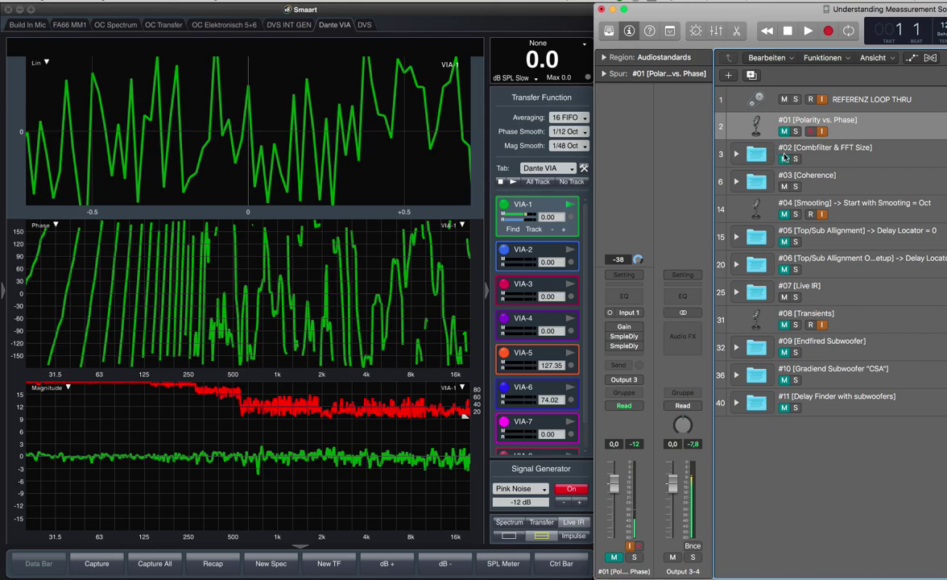
{"action": "left_click", "coordinate": [520, 231]}
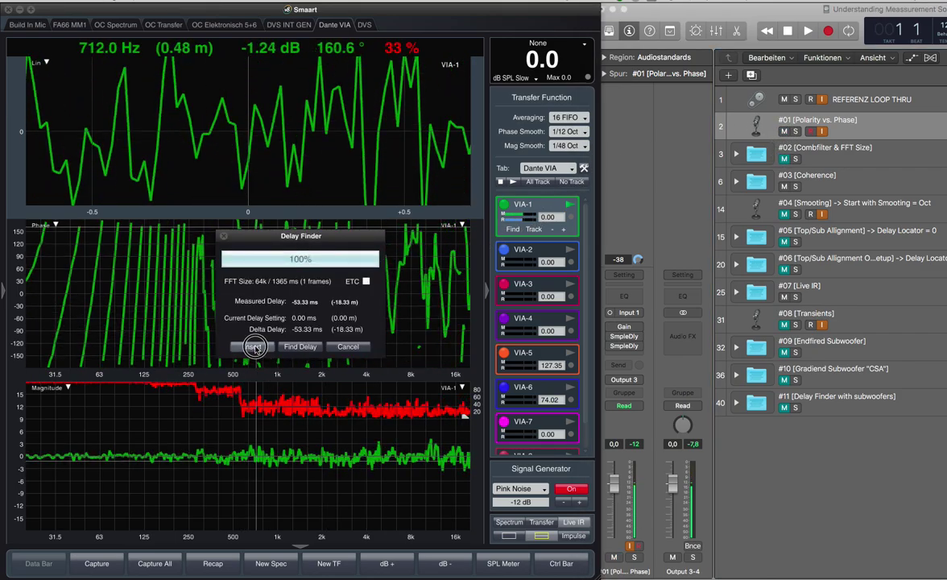
{"action": "left_click", "coordinate": [252, 346]}
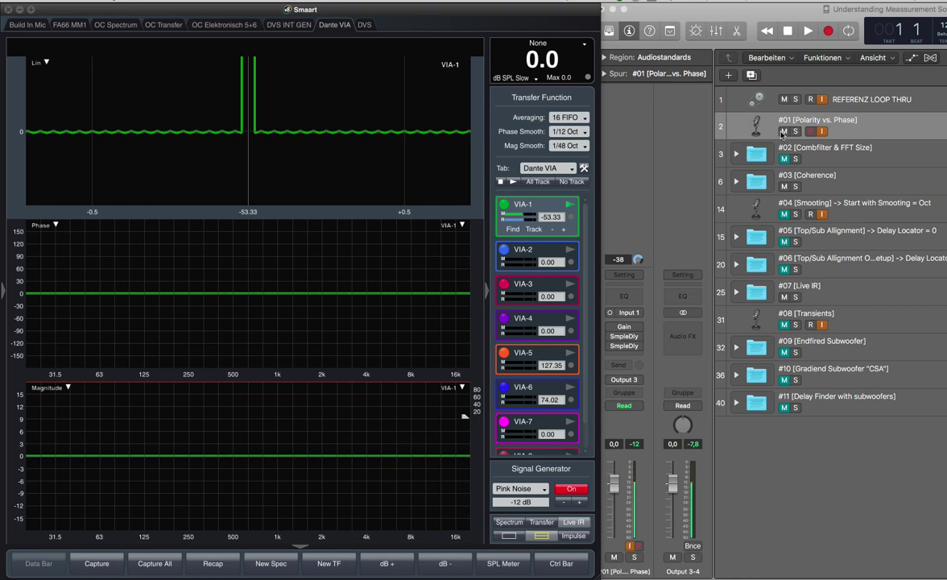
In Logic, mute the #01 track and activate the #02 [Combfilter & FFT Size] folder, selecting its Add delayed signal track
{"action": "left_click", "coordinate": [783, 132]}
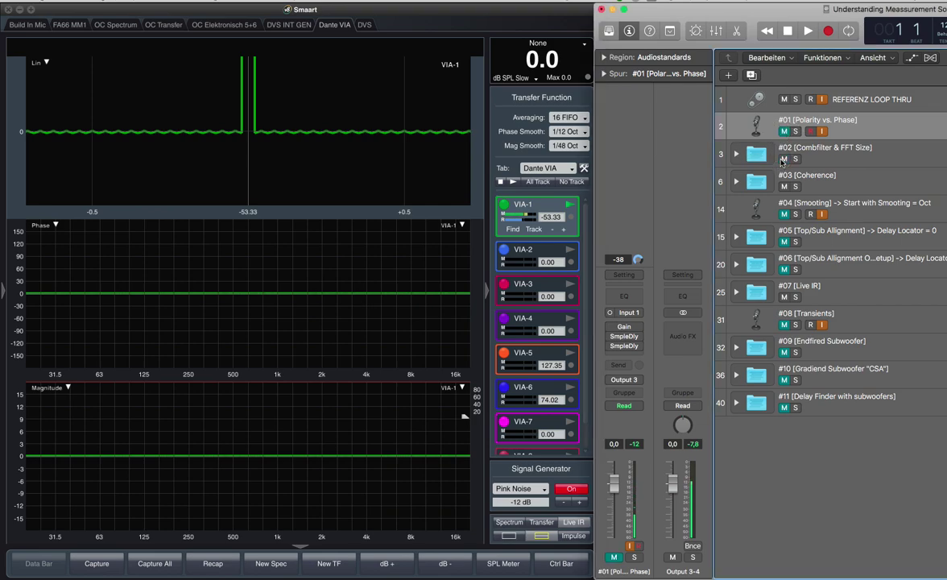
{"action": "left_click", "coordinate": [735, 155]}
{"action": "left_click", "coordinate": [874, 187]}
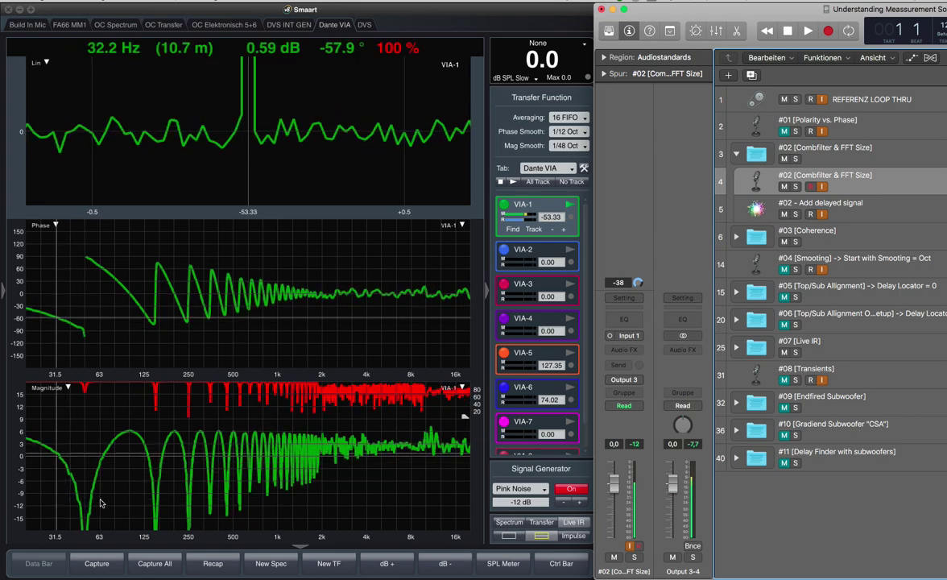
{"action": "left_click", "coordinate": [874, 211]}
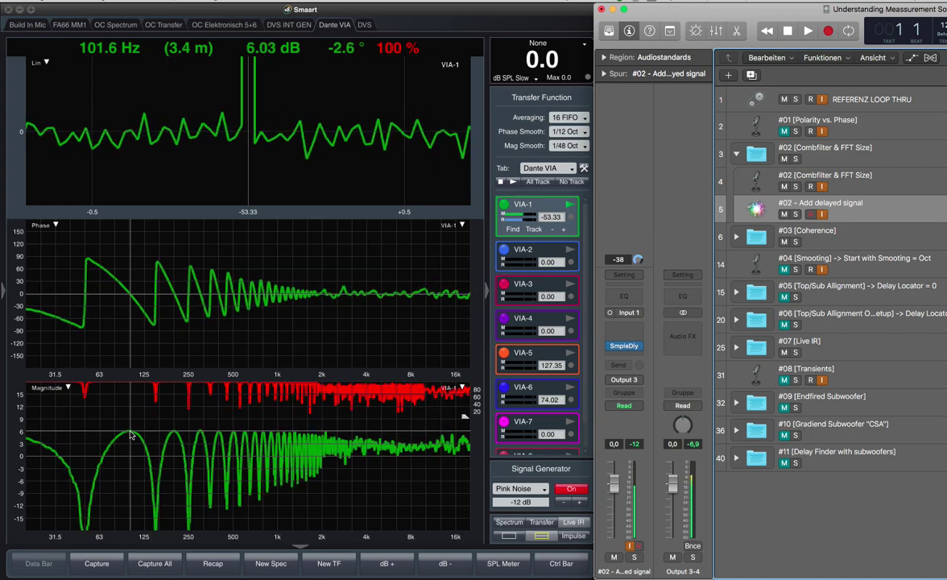
Lower the level of the #02 - Add delayed signal track in stages to -6.0, -9.6 and -20.0 dB
{"action": "left_click", "coordinate": [240, 213]}
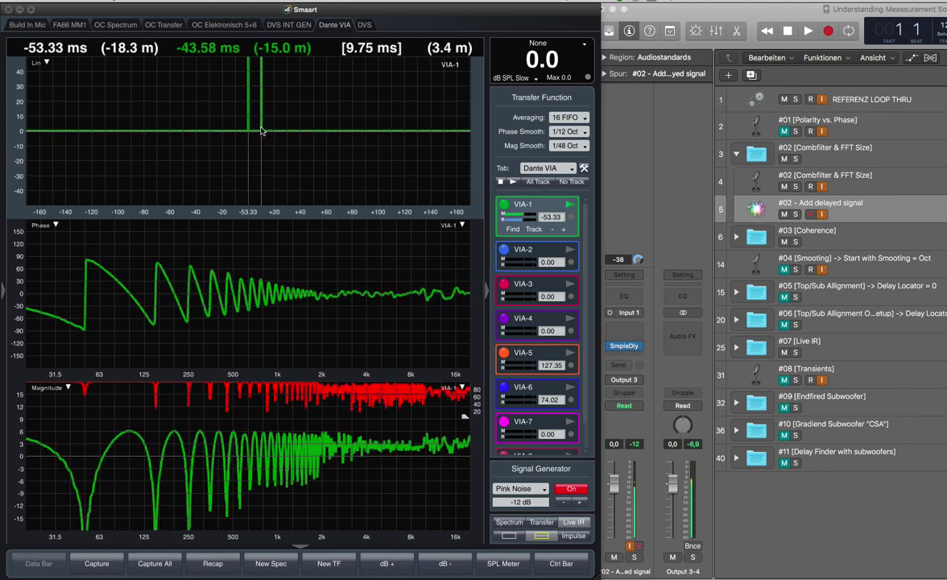
{"action": "left_click", "coordinate": [856, 209]}
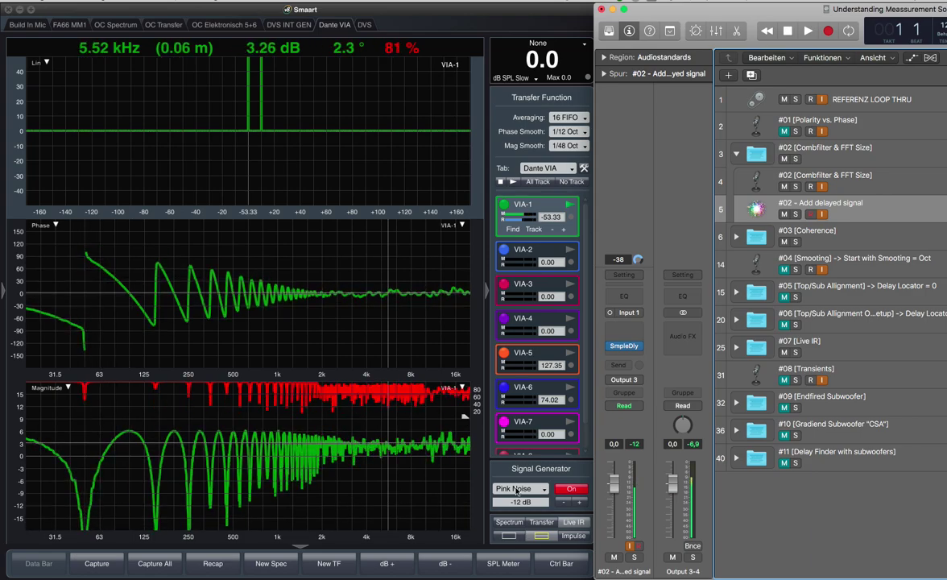
{"action": "left_click_drag", "start_coordinate": [618, 489], "coordinate": [617, 519]}
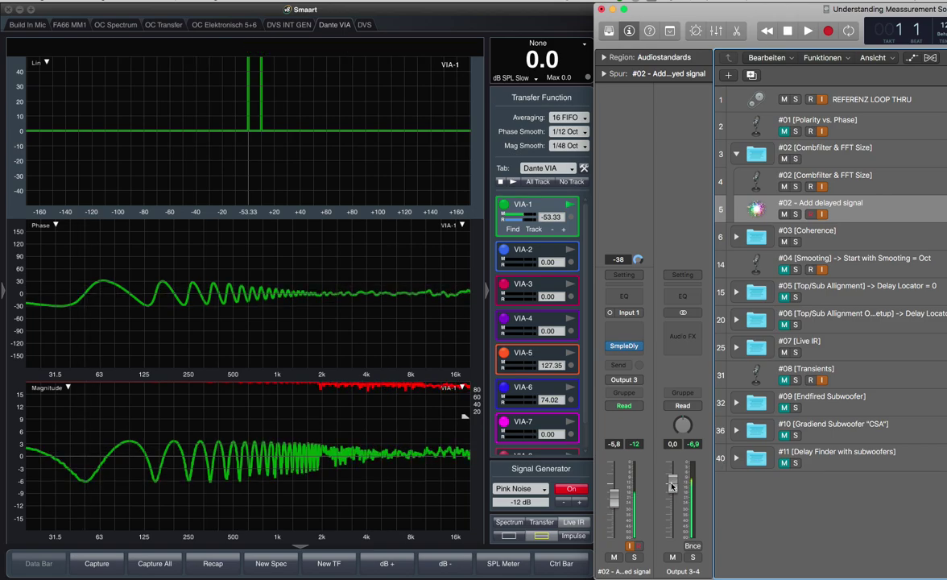
{"action": "left_click", "coordinate": [613, 497]}
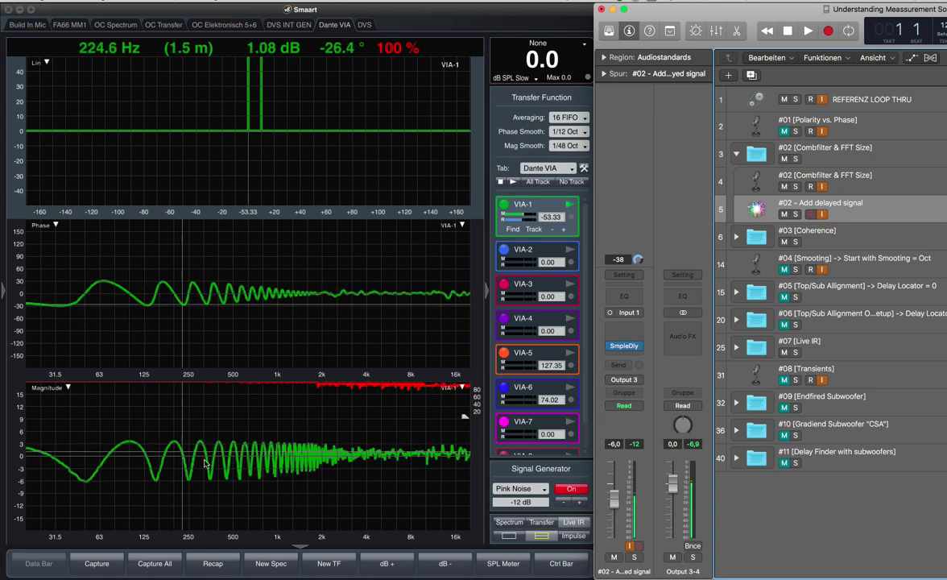
{"action": "mouse_move", "coordinate": [620, 502]}
{"action": "left_mouse_down"}
{"action": "mouse_move", "coordinate": [613, 477]}
{"action": "mouse_move", "coordinate": [614, 506]}
{"action": "left_mouse_up"}
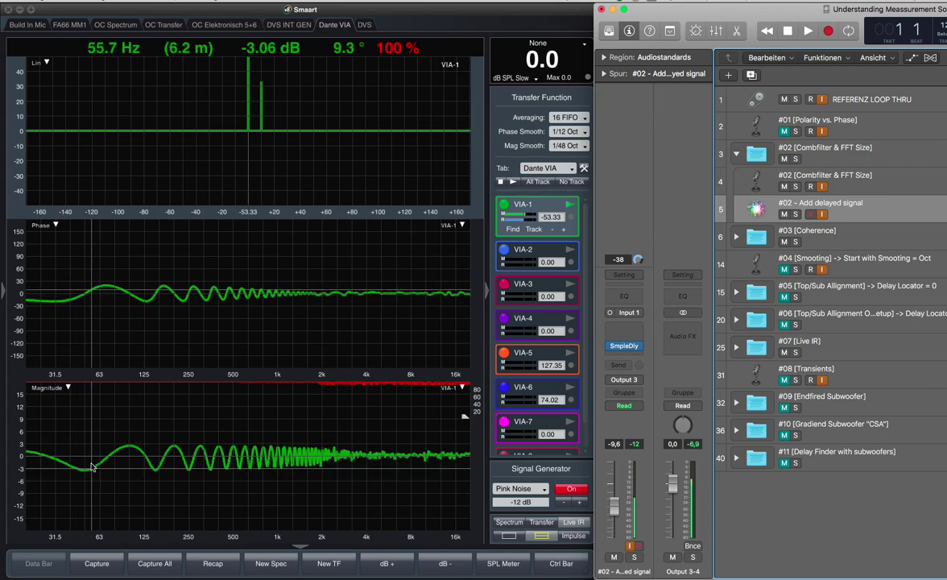
{"action": "mouse_move", "coordinate": [620, 514]}
{"action": "left_mouse_down"}
{"action": "mouse_move", "coordinate": [622, 537]}
{"action": "mouse_move", "coordinate": [618, 509]}
{"action": "left_mouse_up"}
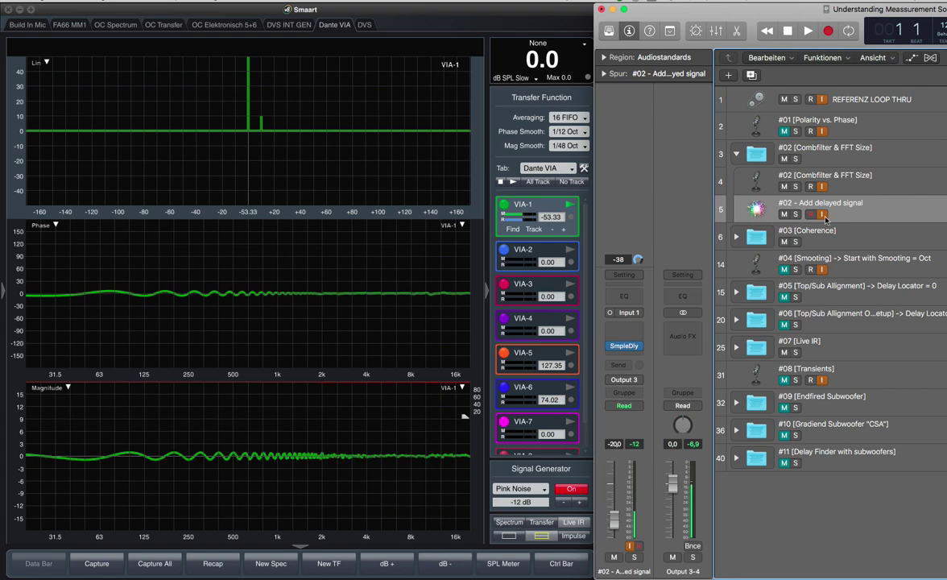
Mute and collapse the #02 folder, and expand the #03 [Coherence] folder with its #03 [Coherence] track selected
{"action": "left_click", "coordinate": [735, 153]}
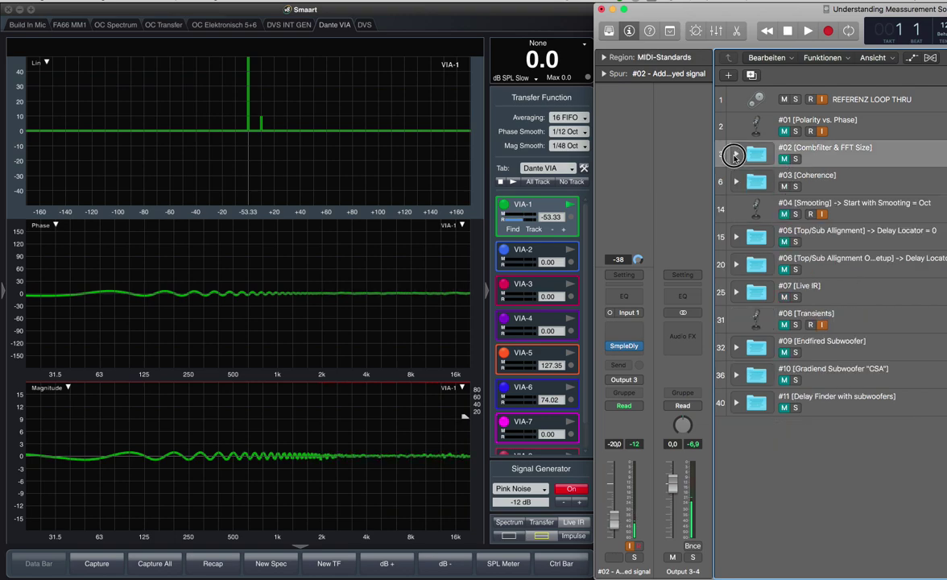
{"action": "left_click", "coordinate": [812, 183]}
{"action": "left_click", "coordinate": [735, 182]}
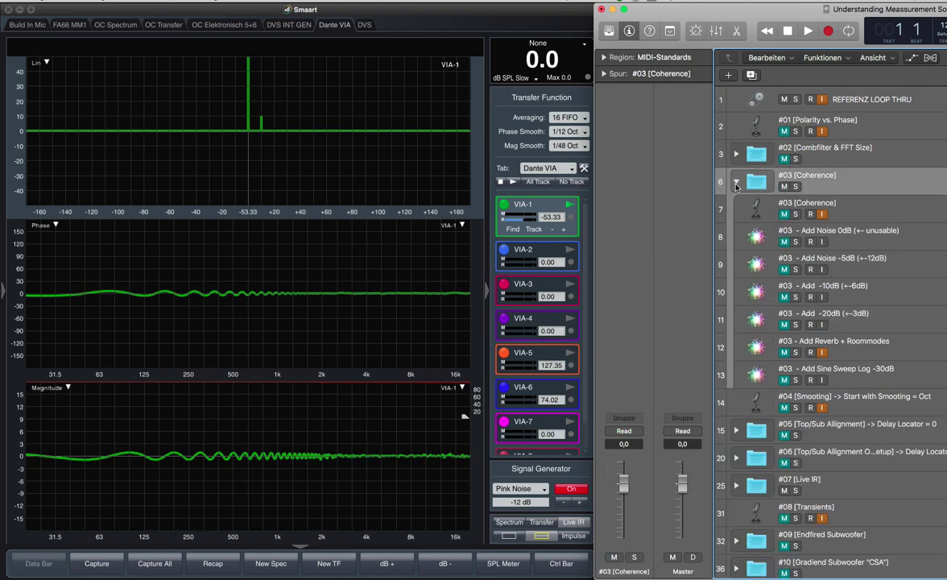
{"action": "left_click", "coordinate": [823, 214]}
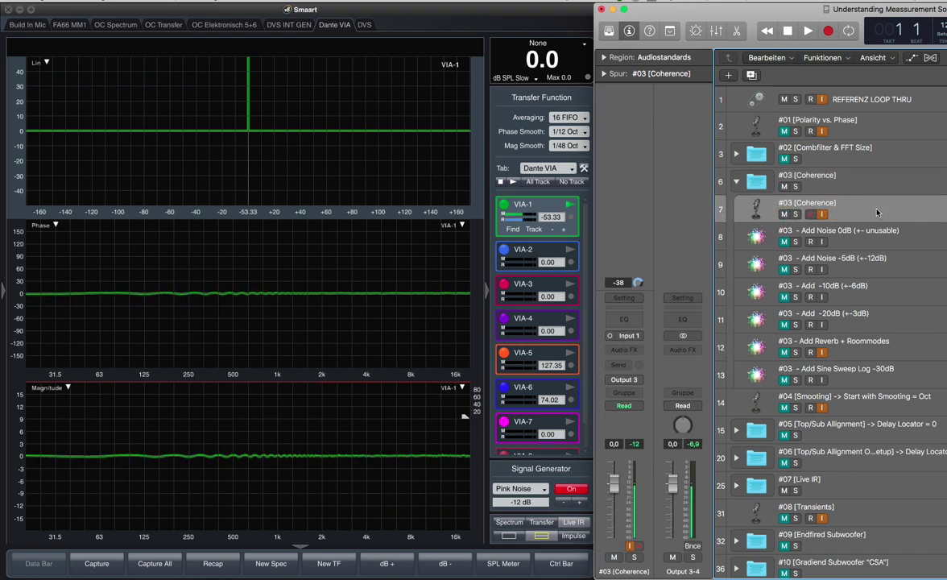
Select the #03 - Add Noise 0dB (+- unusable) track in Logic and unmute it to add noise to the Smaart measurement
{"action": "left_click", "coordinate": [851, 232]}
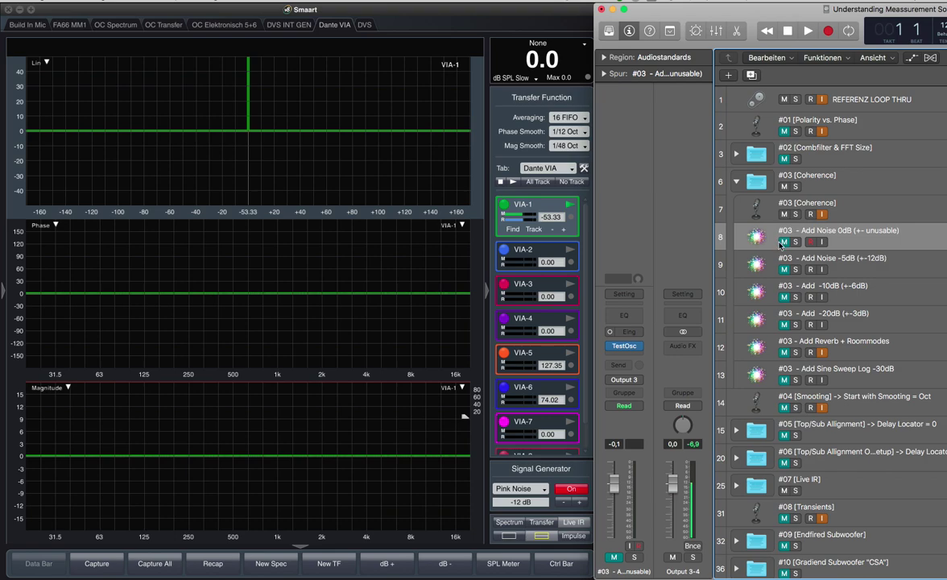
{"action": "left_click", "coordinate": [442, 417]}
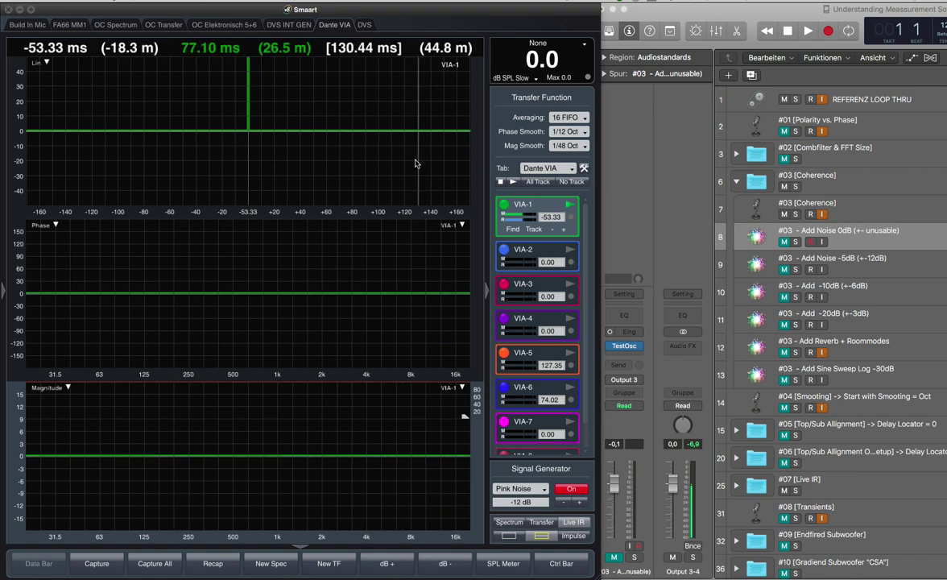
{"action": "left_click", "coordinate": [539, 121]}
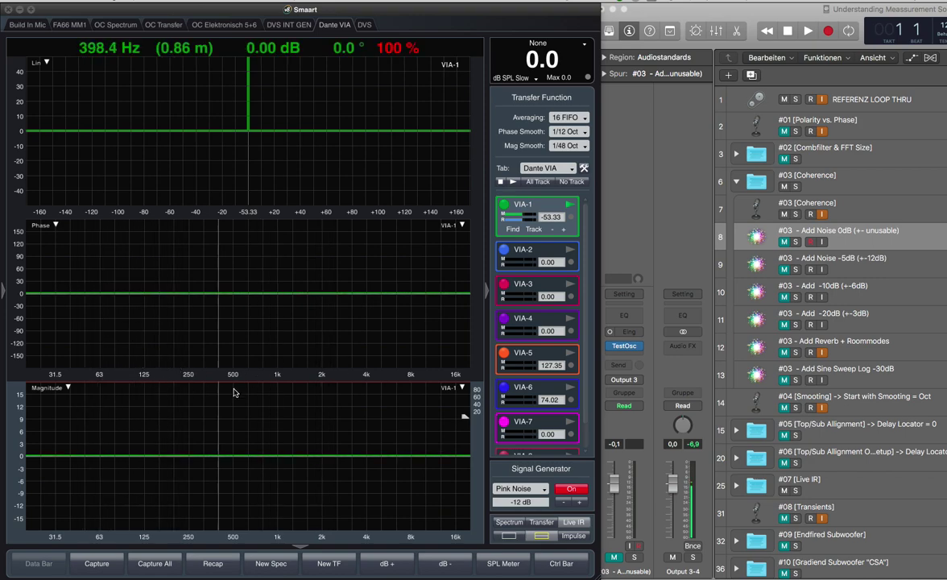
{"action": "left_click", "coordinate": [786, 242]}
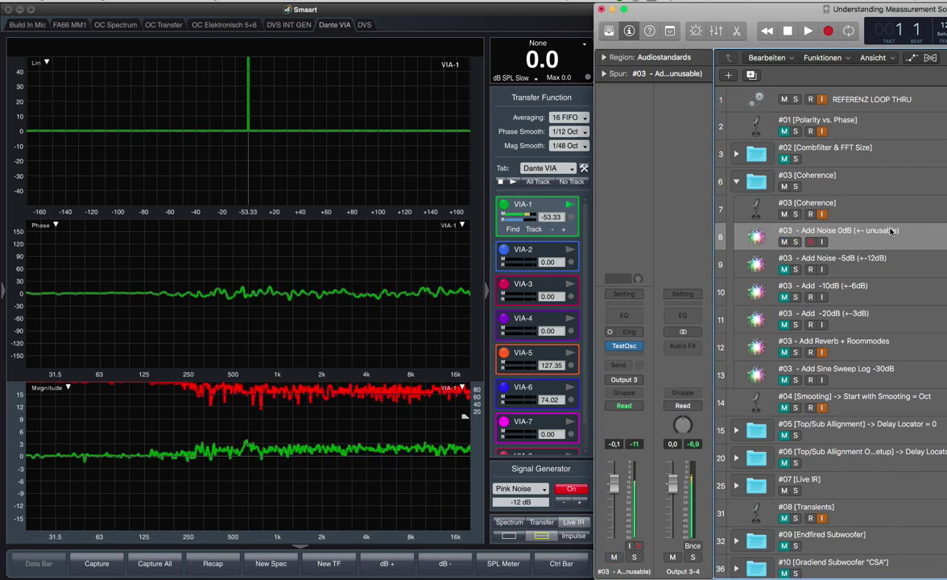
Open the Test Oscillator of the #03 - Add Noise 0dB track over the Smaart view and set the track's level to 0.0 dB
{"action": "left_click", "coordinate": [623, 346]}
{"action": "left_click_drag", "start_coordinate": [162, 19], "coordinate": [519, 8]}
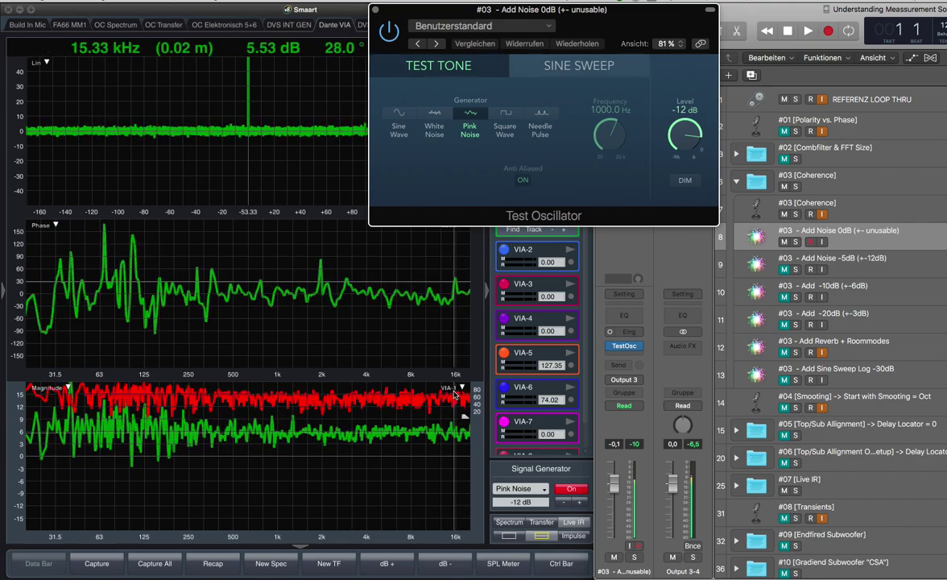
{"action": "left_click", "coordinate": [618, 485]}
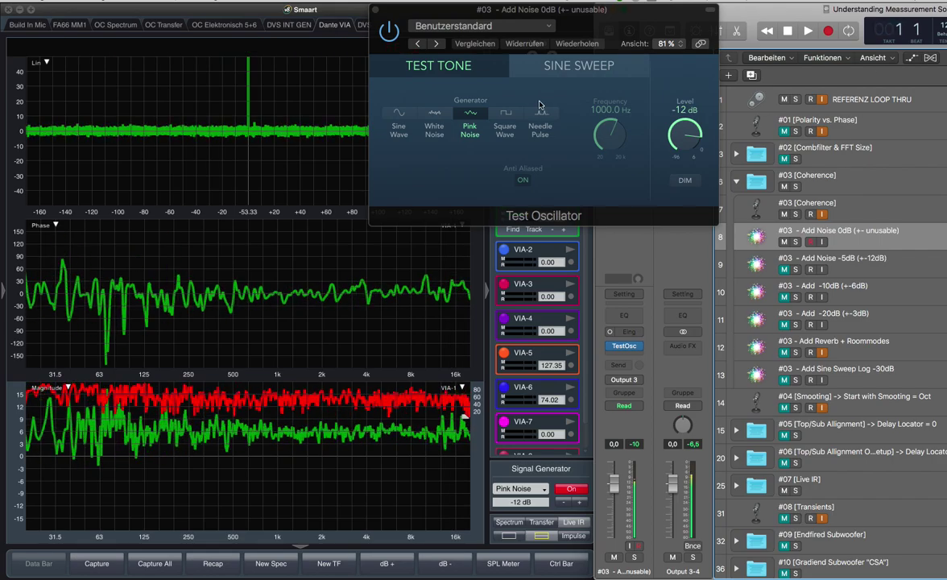
Try White Noise in the Test Oscillator, return the generator to Pink Noise and close the plug-in
{"action": "left_click", "coordinate": [435, 117]}
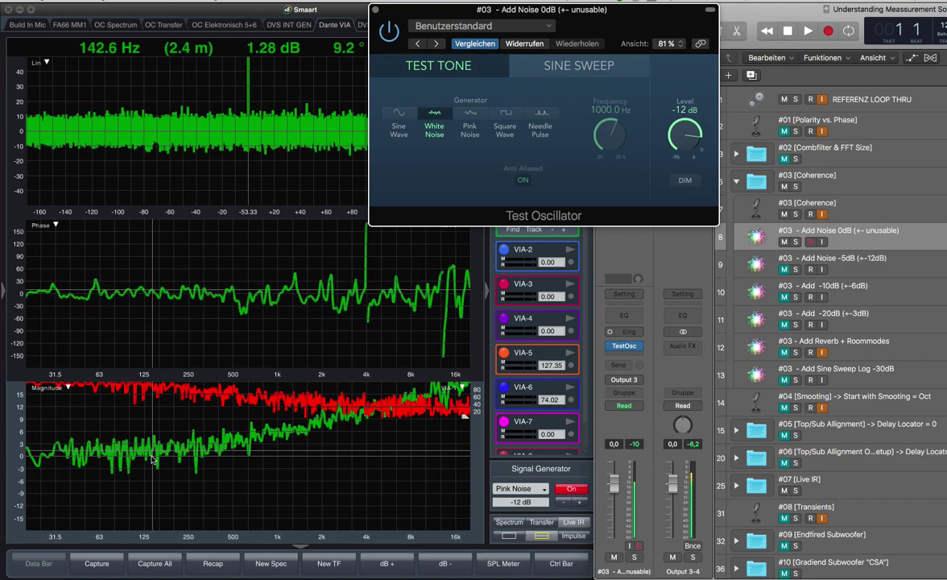
{"action": "left_click", "coordinate": [468, 118]}
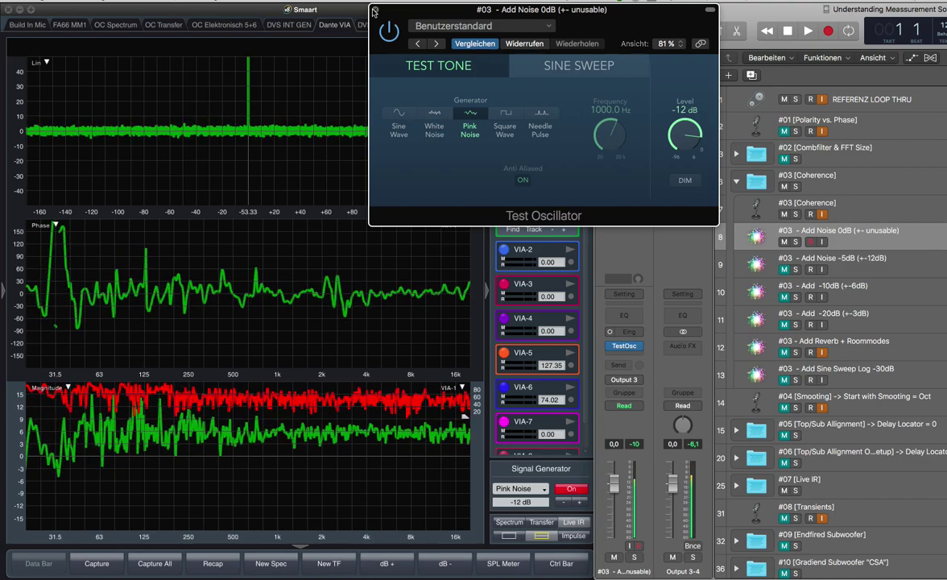
{"action": "left_click", "coordinate": [373, 12]}
Mute the #03 - Add Noise 0dB track, and unmute and select the #03 - Add -20dB (+-3dB) track
{"action": "left_click", "coordinate": [784, 242]}
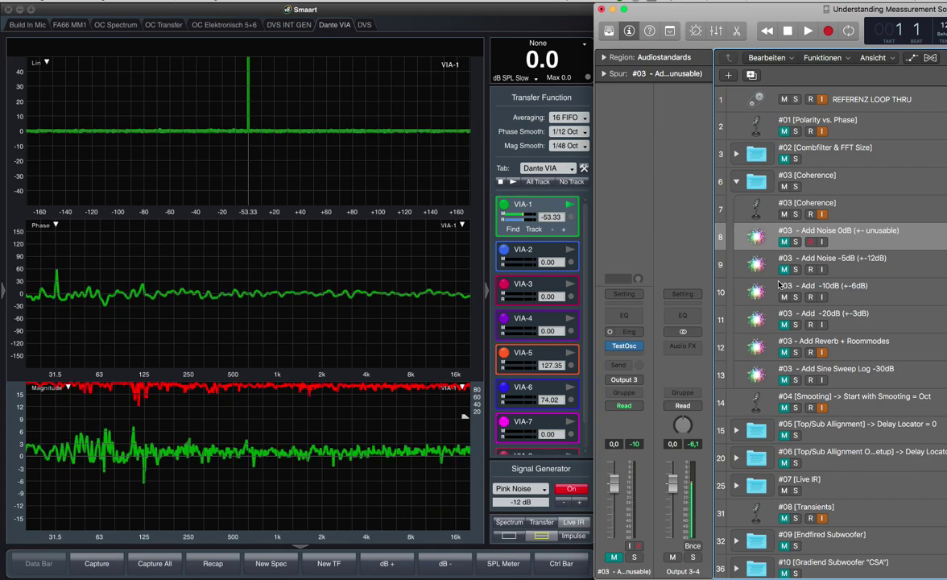
{"action": "left_click", "coordinate": [785, 326]}
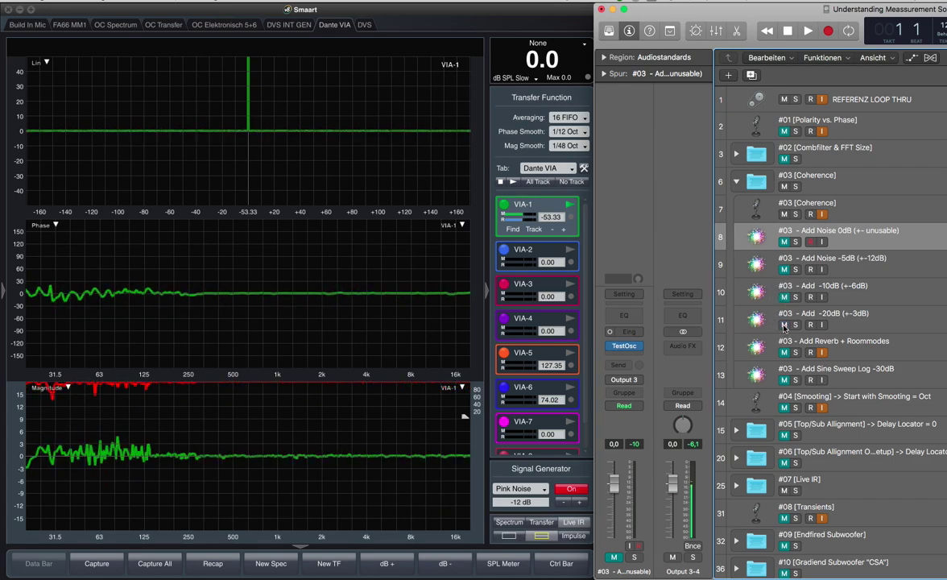
{"action": "left_click", "coordinate": [860, 329]}
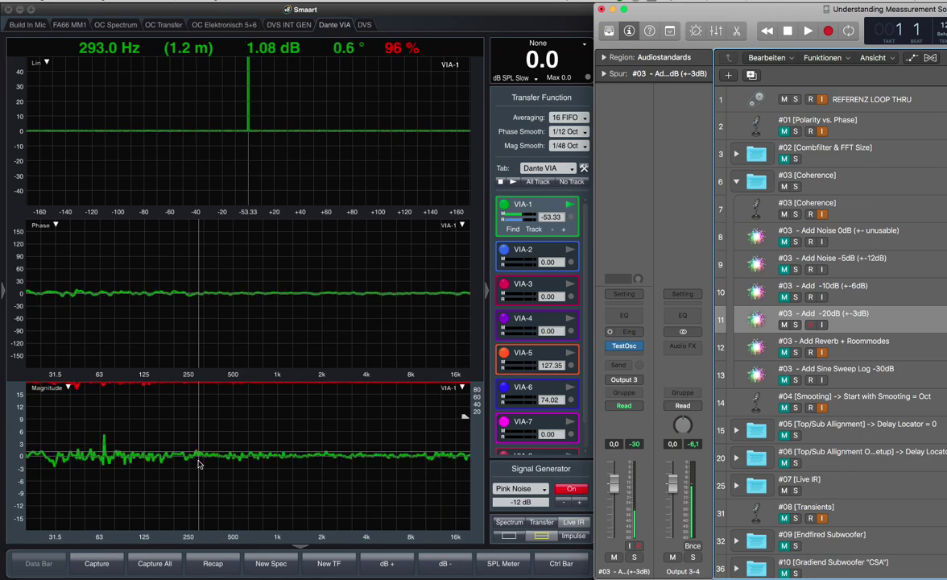
Mute the -20dB noise track, activate the #03 - Add Reverb + Roommodes track and inspect its Space Designer settings
{"action": "left_click", "coordinate": [784, 324]}
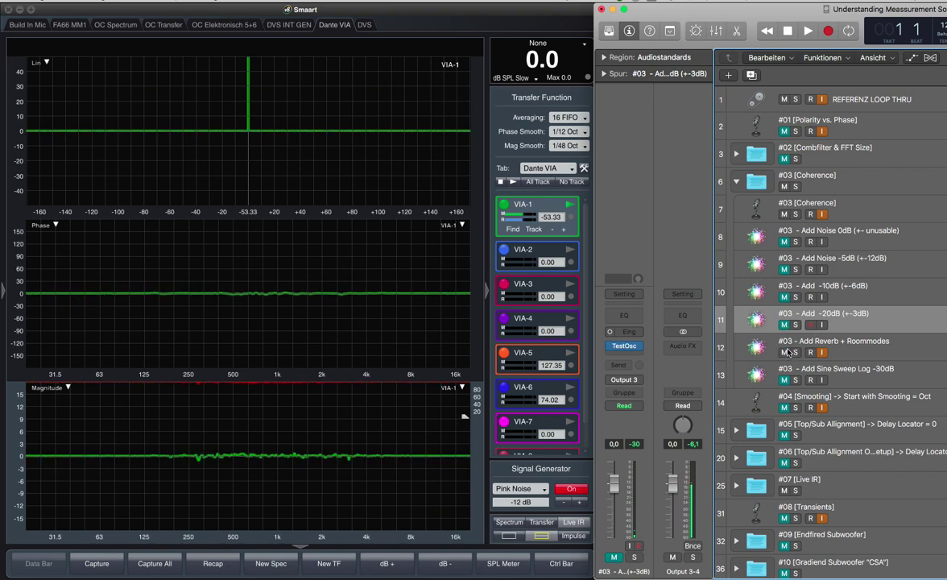
{"action": "left_click", "coordinate": [845, 348]}
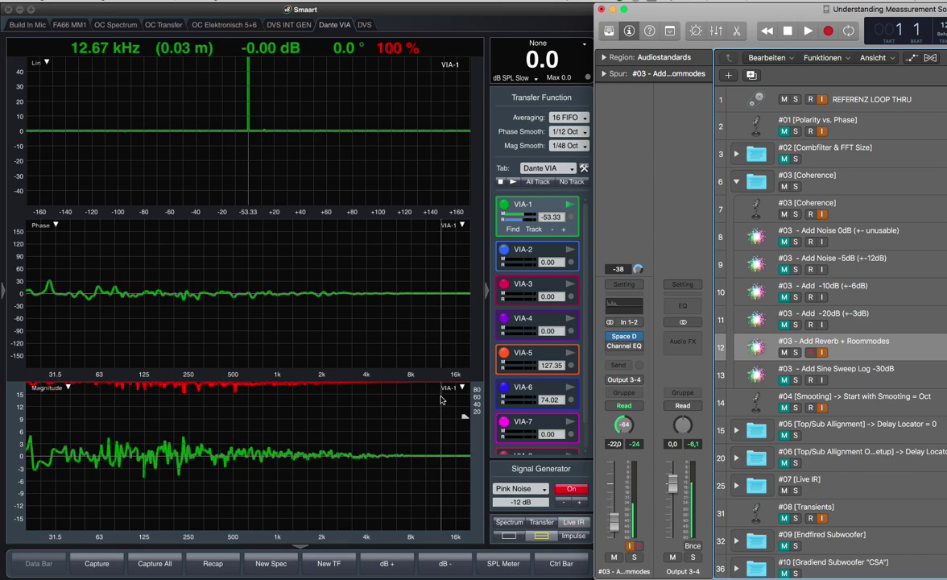
{"action": "left_click", "coordinate": [626, 337]}
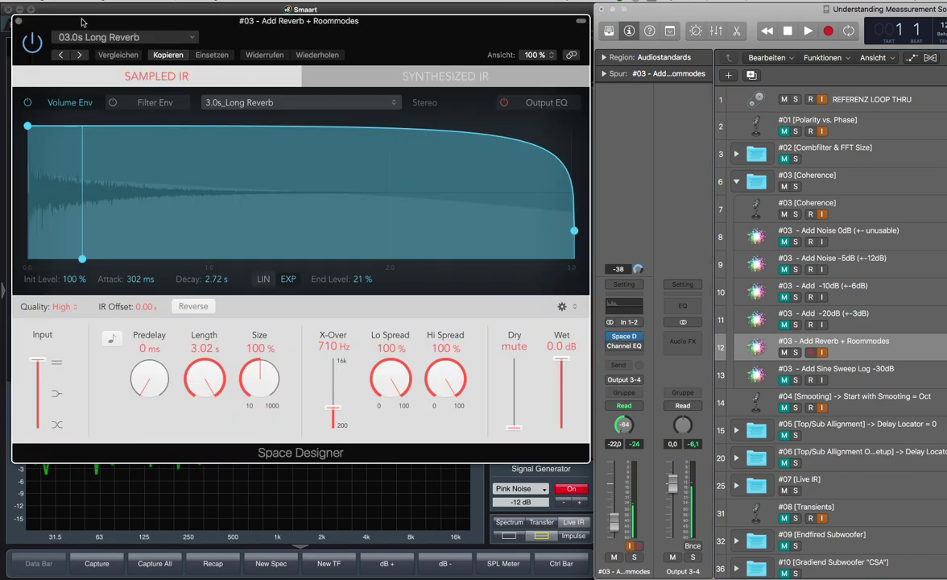
{"action": "left_click", "coordinate": [20, 22]}
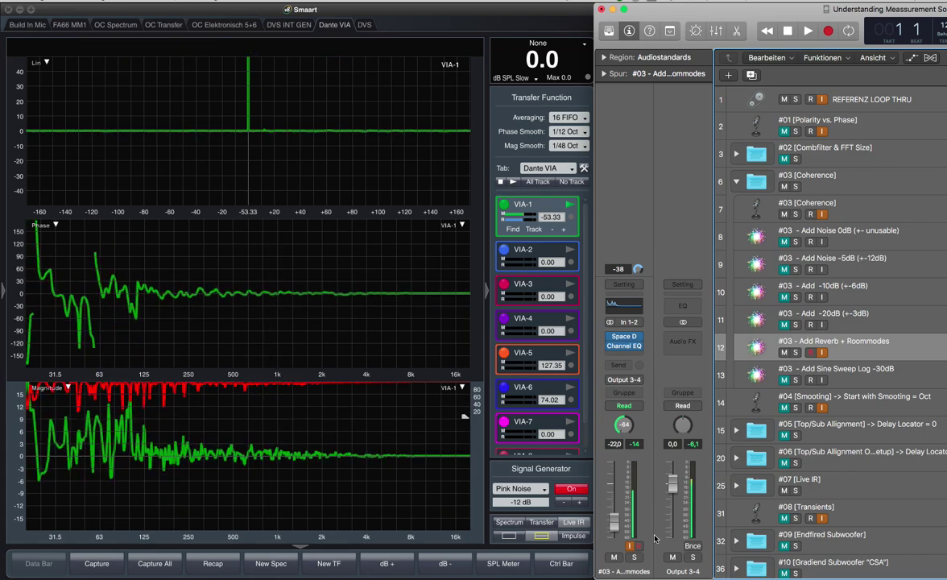
Lower the #03 - Add Reverb + Roommodes track to -27.5 dB and raise it to -16.4 dB
{"action": "left_click_drag", "start_coordinate": [616, 522], "coordinate": [615, 525]}
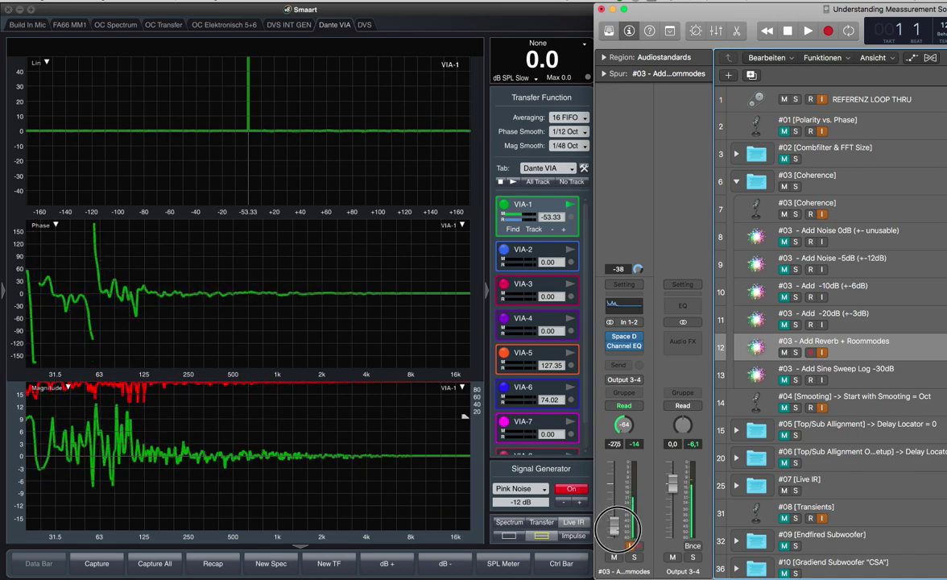
{"action": "left_click_drag", "start_coordinate": [616, 530], "coordinate": [619, 512]}
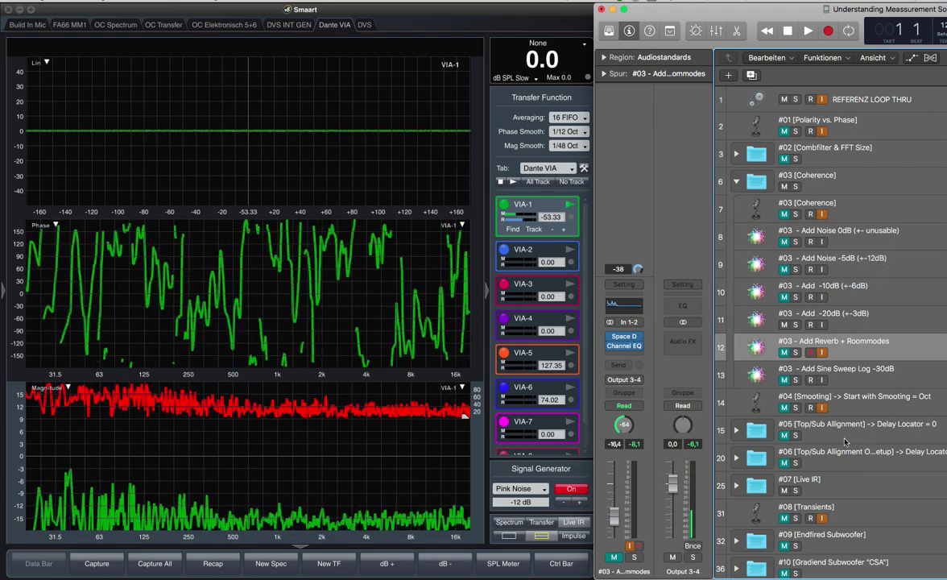
Select the #03 - Add -20dB (+-3dB) track in Logic and switch Smaart's Magnitude plot to RTA
{"action": "left_click", "coordinate": [790, 325]}
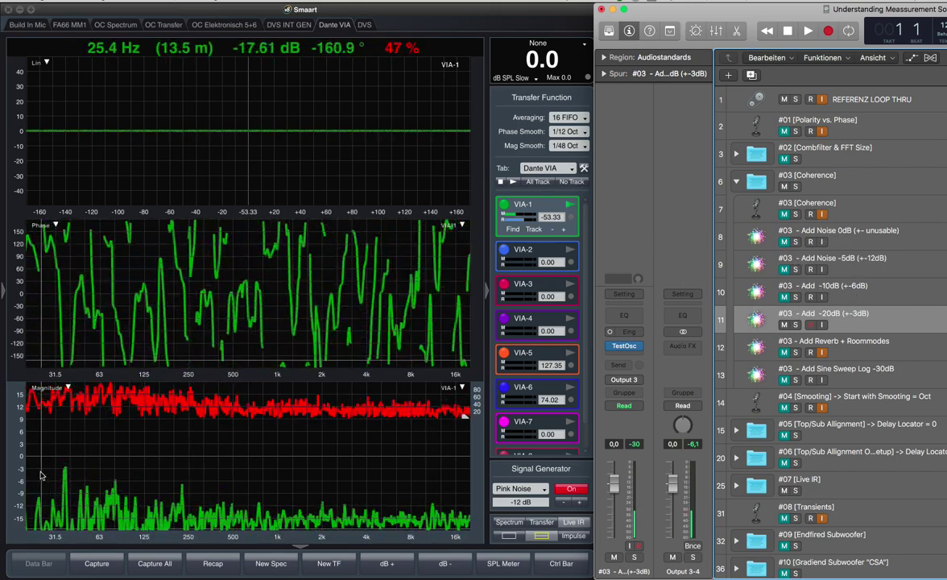
{"action": "left_click", "coordinate": [68, 388]}
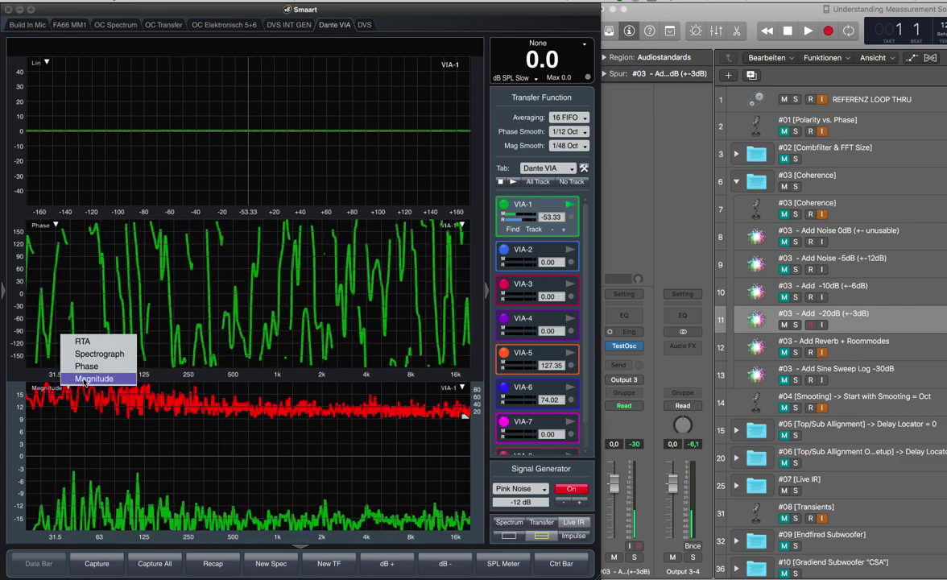
{"action": "left_click", "coordinate": [82, 341]}
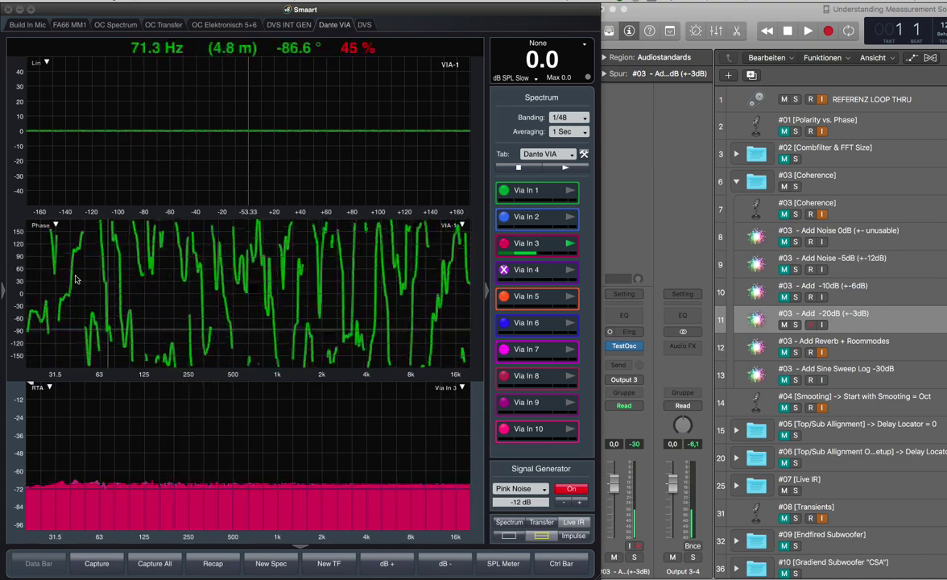
Capture the current VIA-1 transfer function trace under the name Noise and hide the stored trace list
{"action": "left_click", "coordinate": [97, 298]}
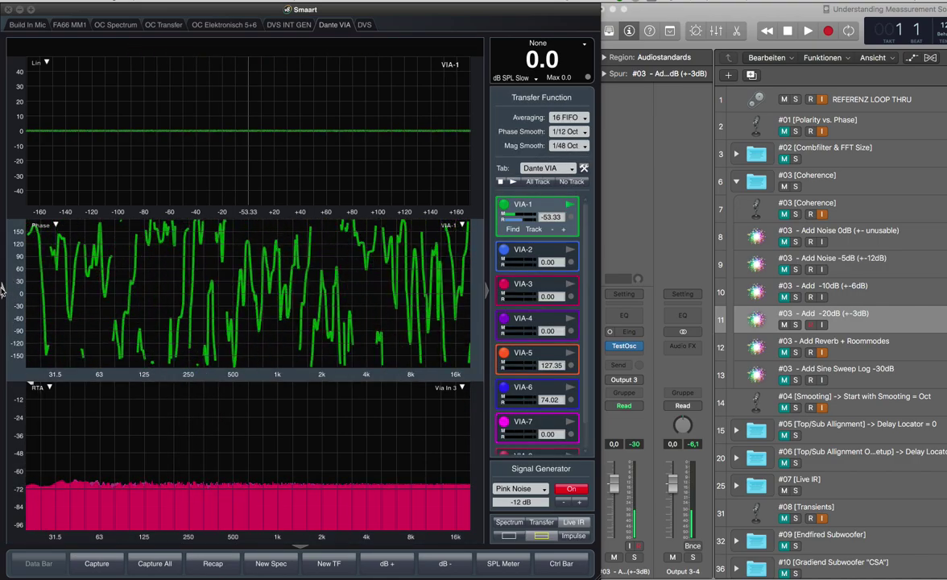
{"action": "left_click", "coordinate": [2, 290]}
{"action": "left_click", "coordinate": [30, 523]}
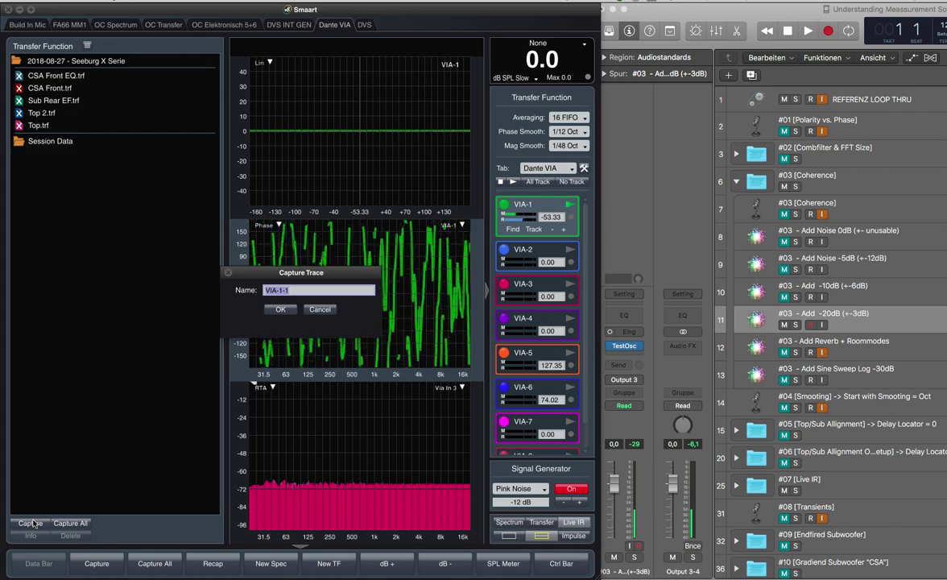
{"action": "type", "text": "Noise"}
{"action": "key", "text": "Return"}
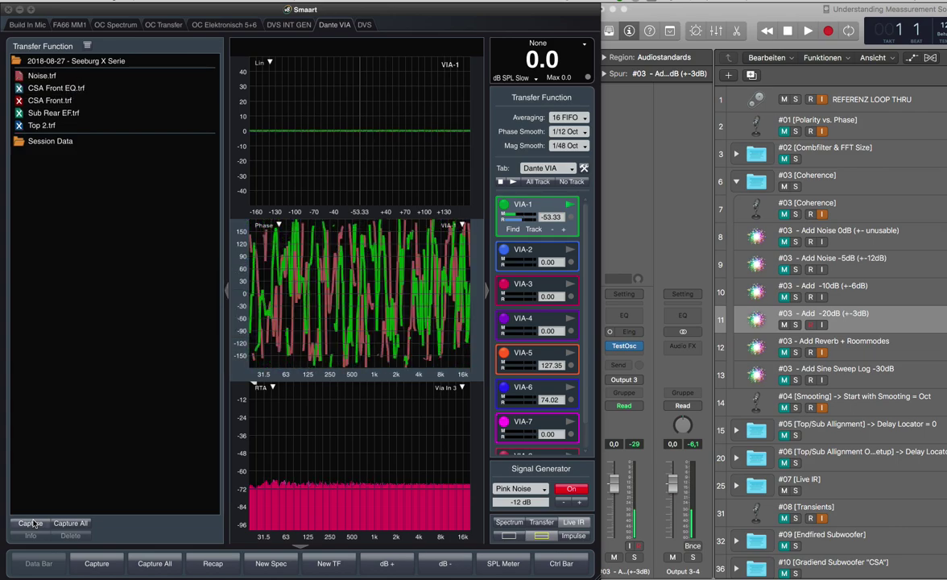
{"action": "left_click", "coordinate": [225, 290]}
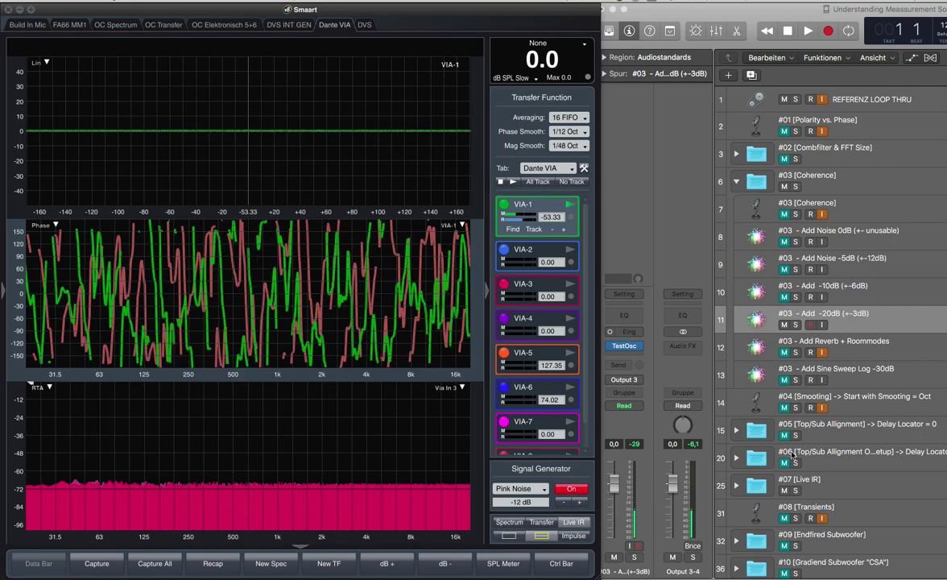
Unmute the #03 [Coherence] track in Logic and switch Smaart's RTA plot back to Magnitude
{"action": "left_click", "coordinate": [784, 214]}
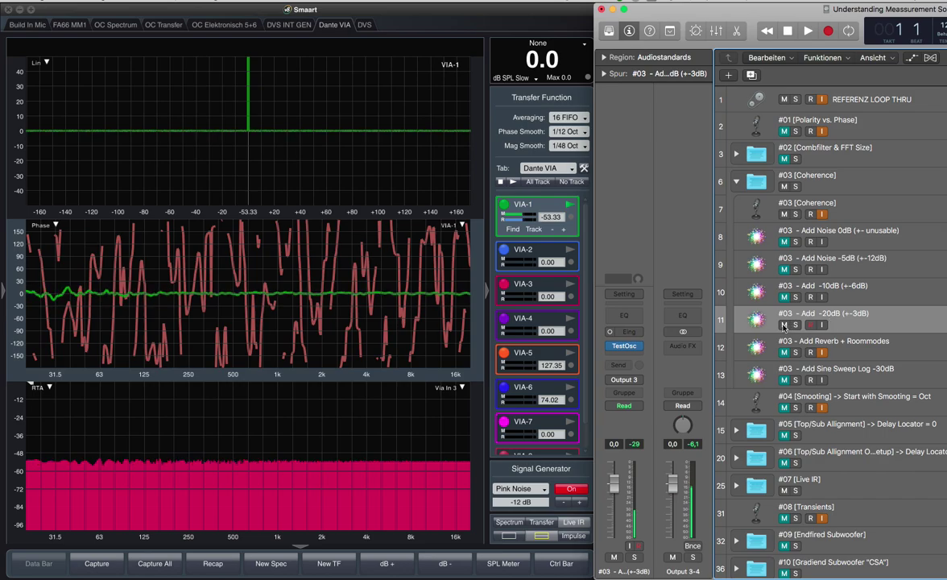
{"action": "left_click", "coordinate": [46, 390]}
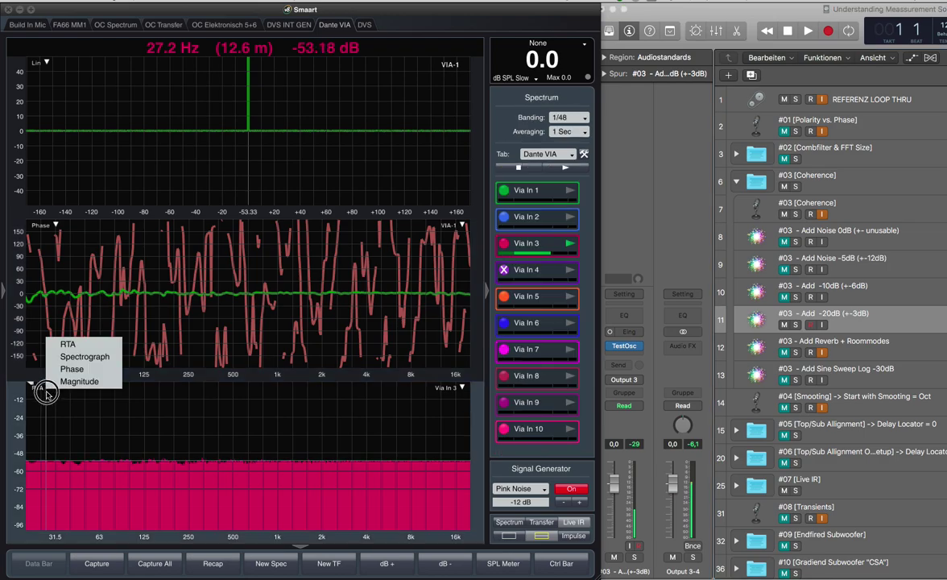
{"action": "left_click", "coordinate": [77, 381]}
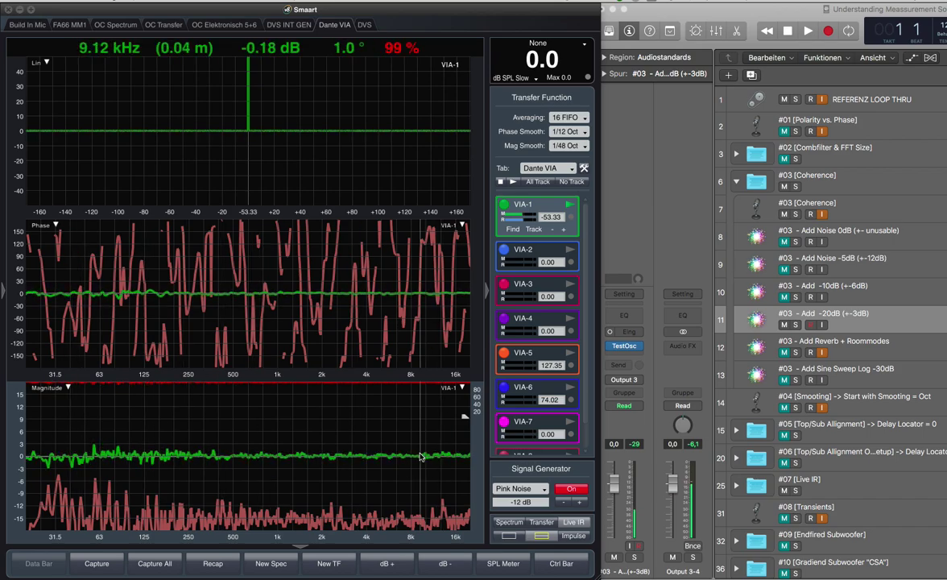
Hide the captured Noise.trf trace from the plots and collapse the stored trace list
{"action": "left_click", "coordinate": [3, 295]}
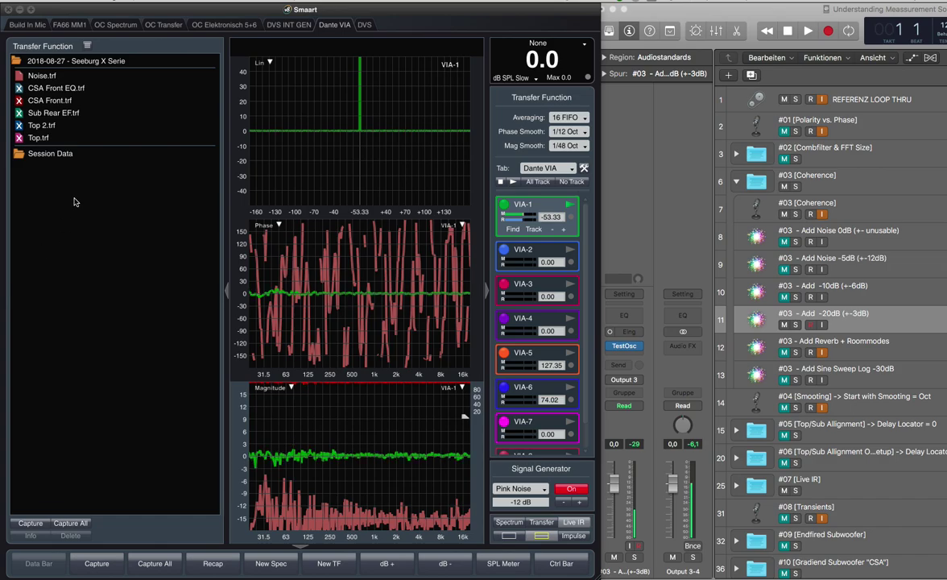
{"action": "left_click", "coordinate": [18, 75]}
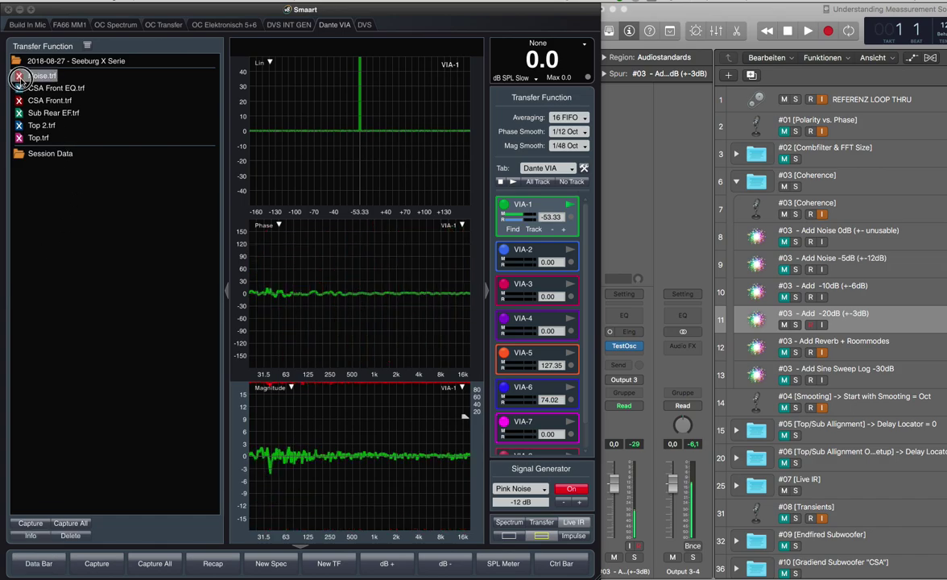
{"action": "left_click", "coordinate": [228, 293]}
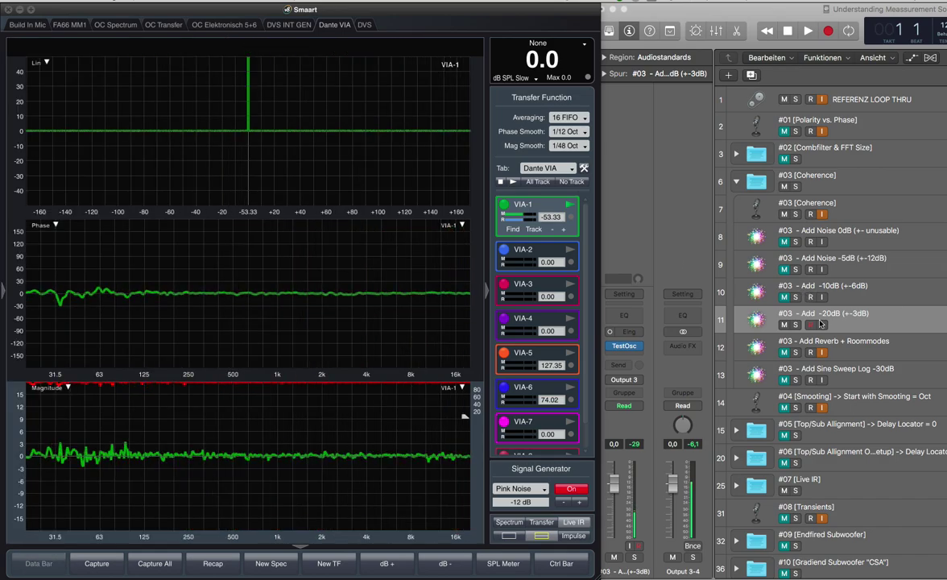
In Logic, mute the #03 - Add -20dB track and activate and select the #03 - Add Sine Sweep Log -30dB track
{"action": "left_click", "coordinate": [786, 326]}
{"action": "left_click", "coordinate": [870, 383]}
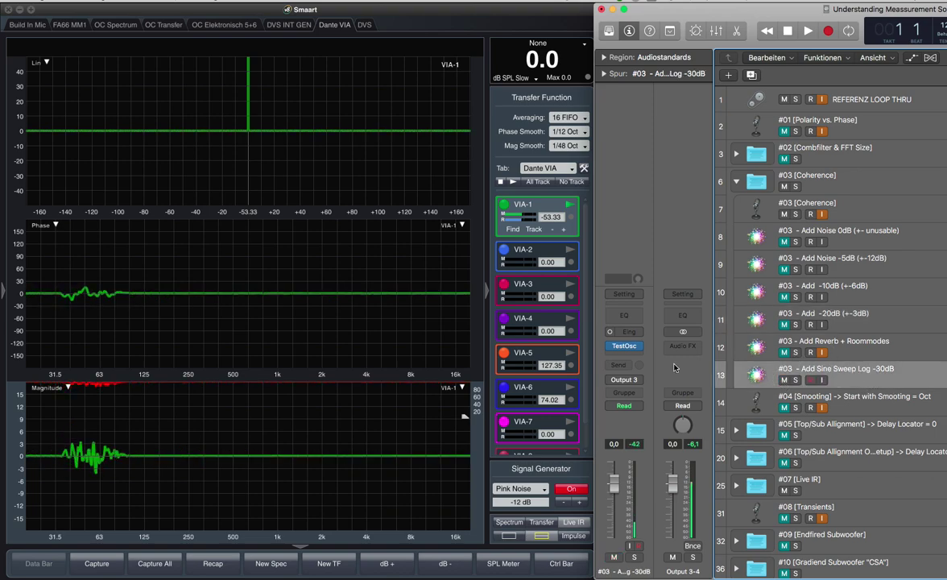
Compare Smaart's transfer function averaging at None and 16 FIFO, and set it to 4 Sec
{"action": "left_click", "coordinate": [577, 117]}
{"action": "left_click", "coordinate": [582, 129]}
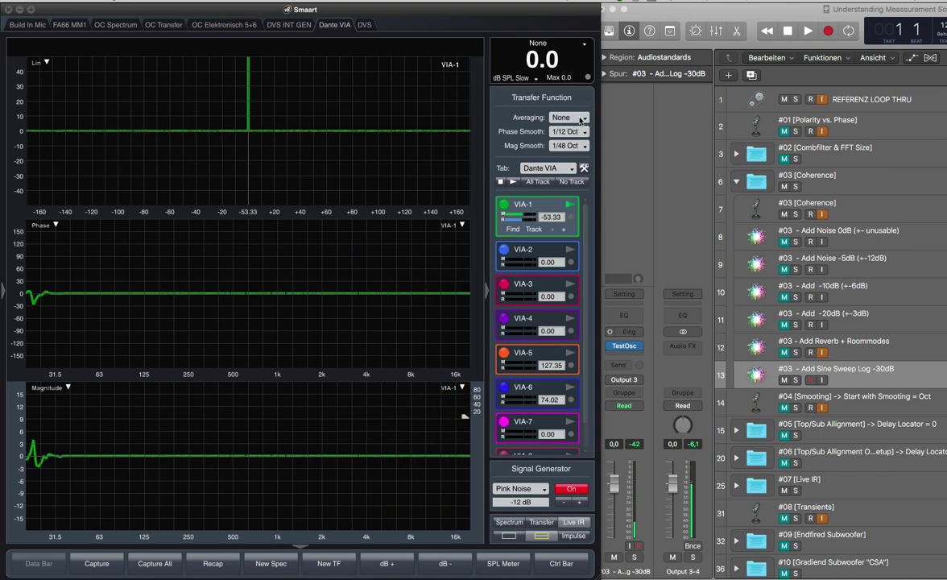
{"action": "left_click", "coordinate": [581, 119]}
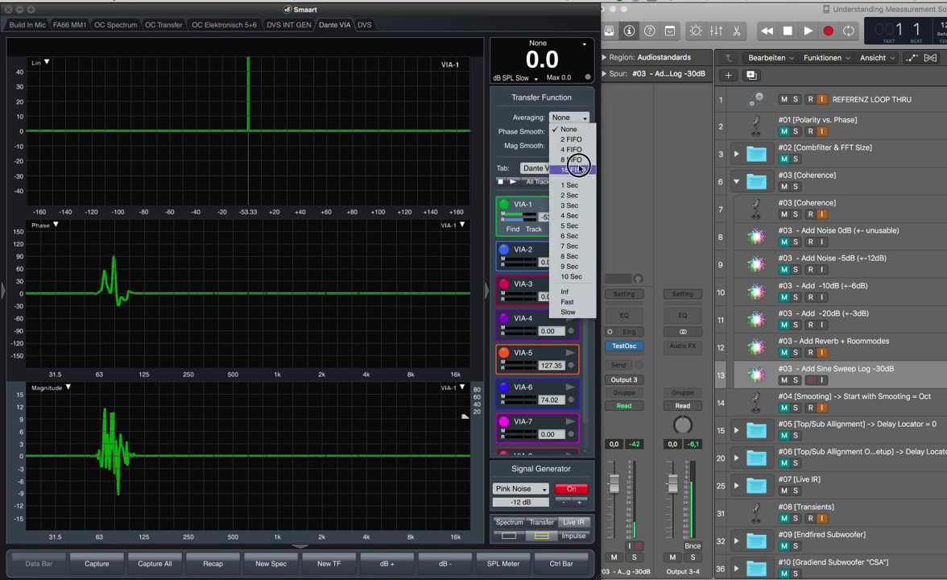
{"action": "left_click", "coordinate": [573, 169]}
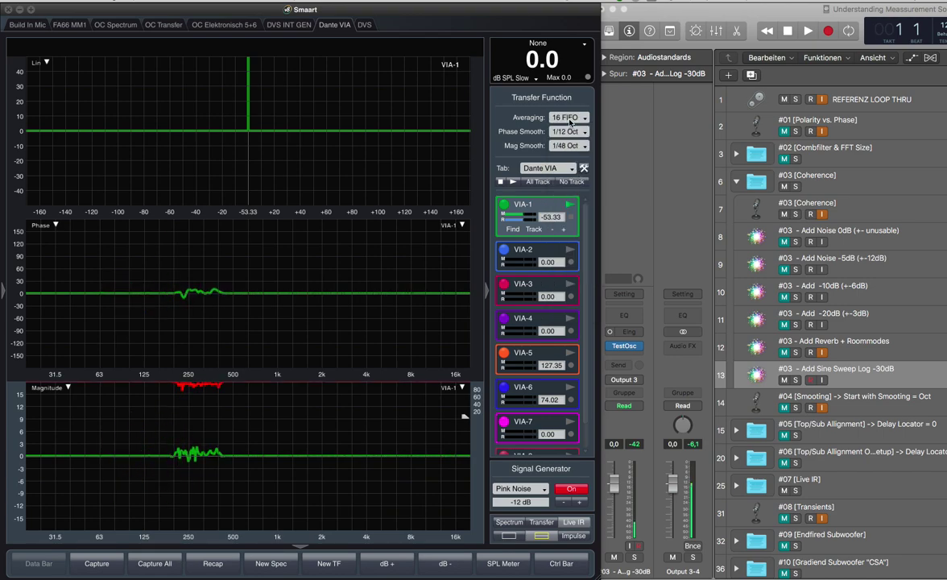
{"action": "left_click", "coordinate": [571, 120]}
{"action": "left_click", "coordinate": [572, 211]}
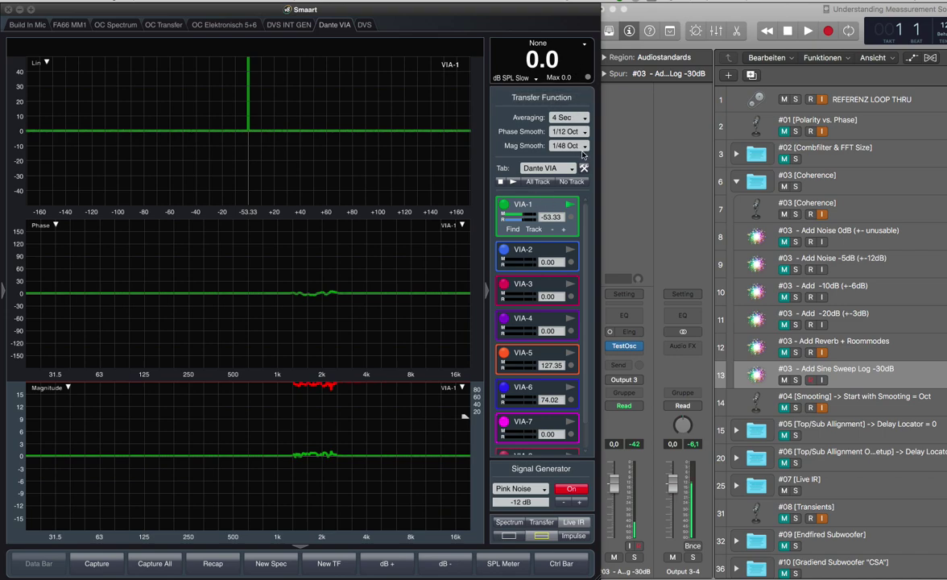
Set Smaart's transfer function averaging to 16 FIFO and the magnitude smoothing to Octave
{"action": "left_click", "coordinate": [577, 118]}
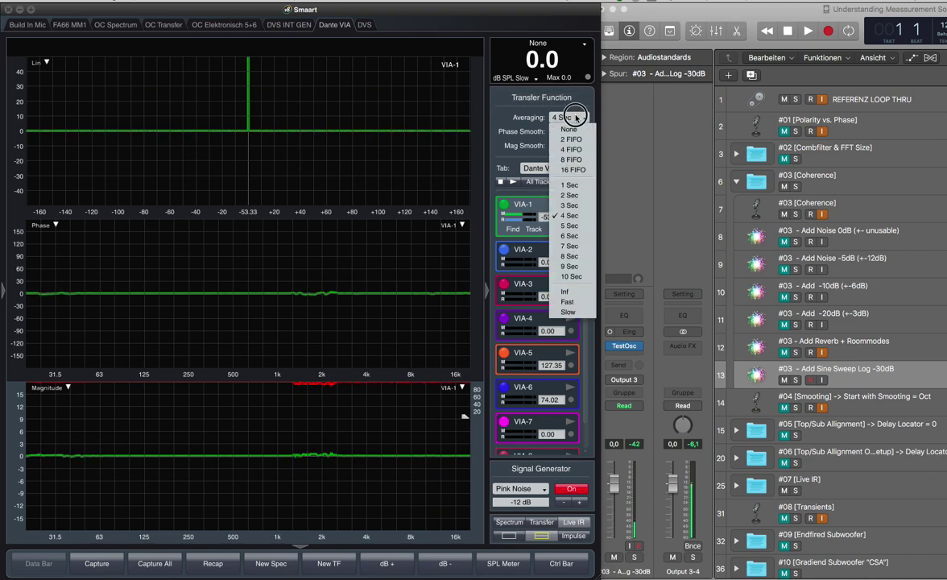
{"action": "left_click", "coordinate": [575, 170]}
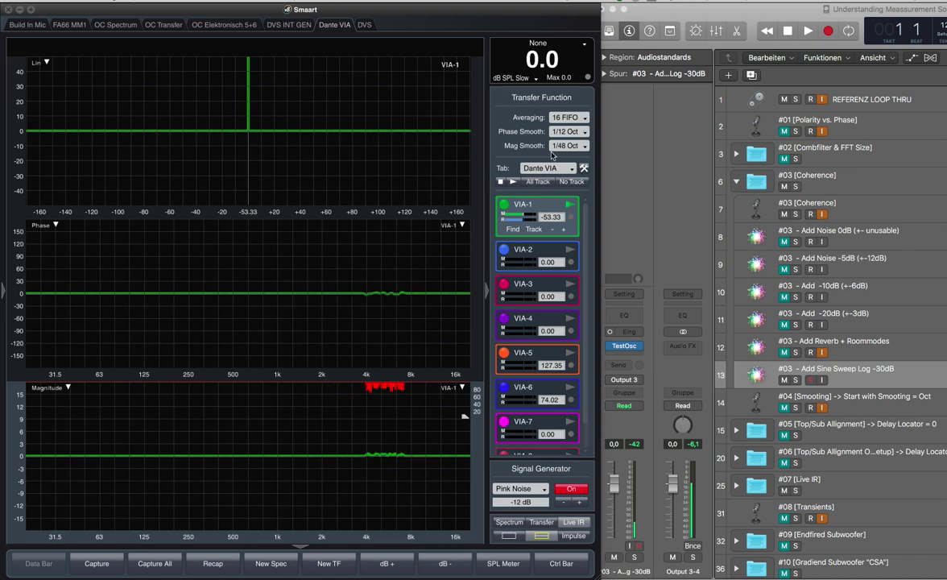
{"action": "left_click", "coordinate": [572, 147]}
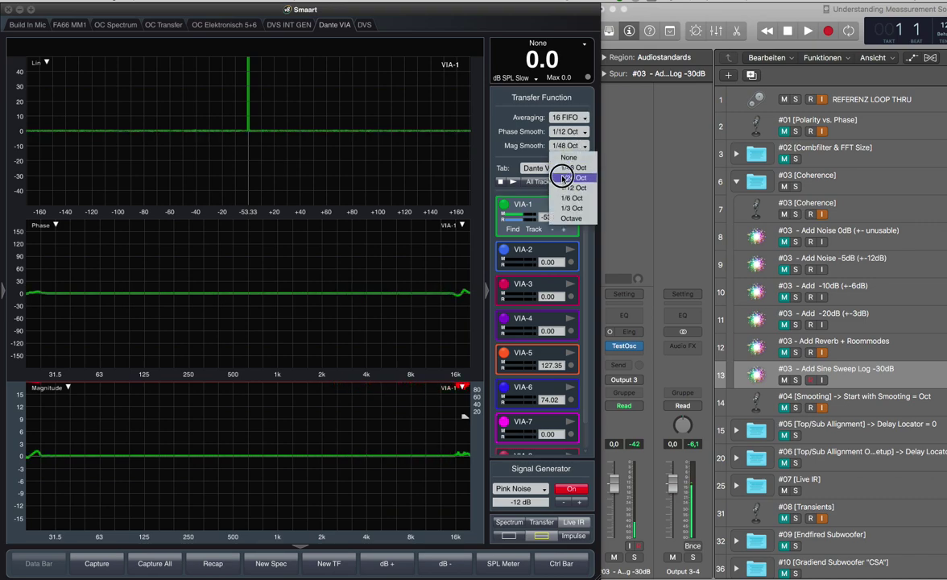
{"action": "left_click", "coordinate": [571, 219]}
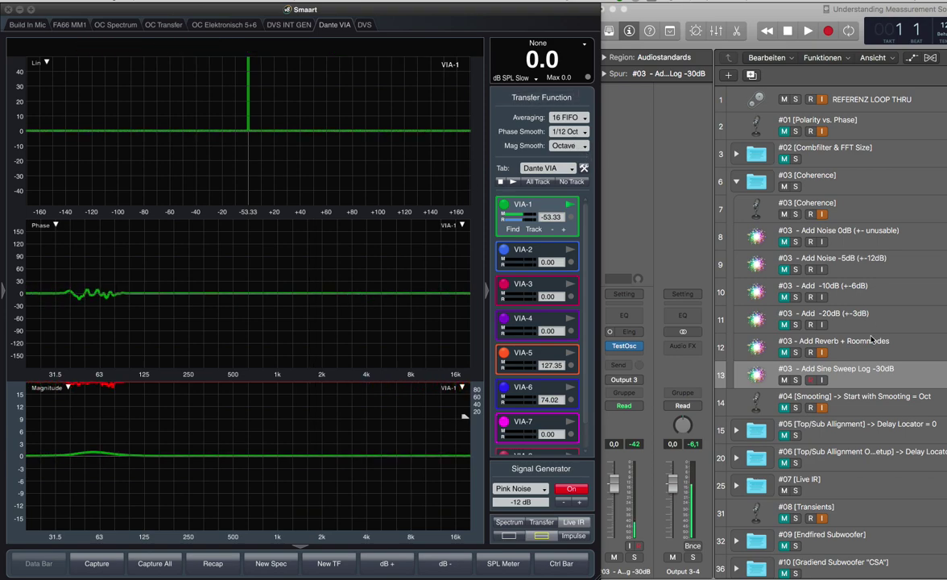
In Logic, mute the #03 - Add Sine Sweep Log -30dB track and select and unmute the #04 [Smooting] track
{"action": "left_click", "coordinate": [784, 380]}
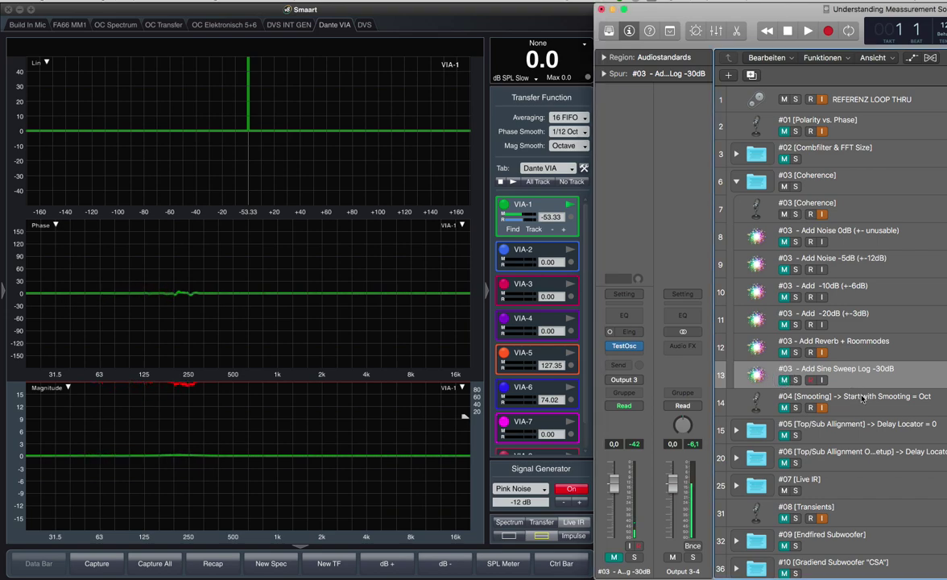
{"action": "left_click", "coordinate": [862, 399]}
{"action": "left_click", "coordinate": [787, 408]}
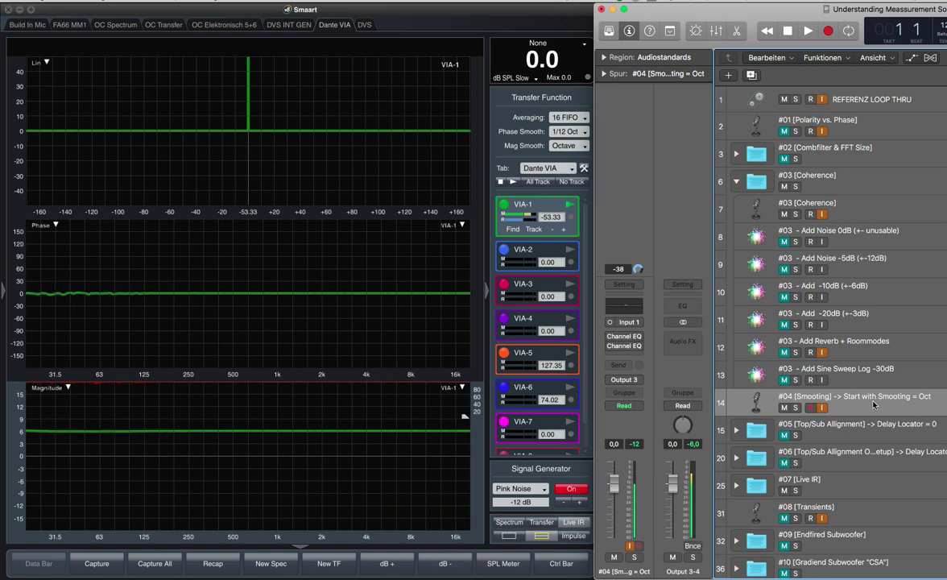
Enable both Channel EQs on the #04 [Smooting] track one after the other and set Smaart's magnitude smoothing to 1/48 Oct
{"action": "left_click", "coordinate": [610, 336]}
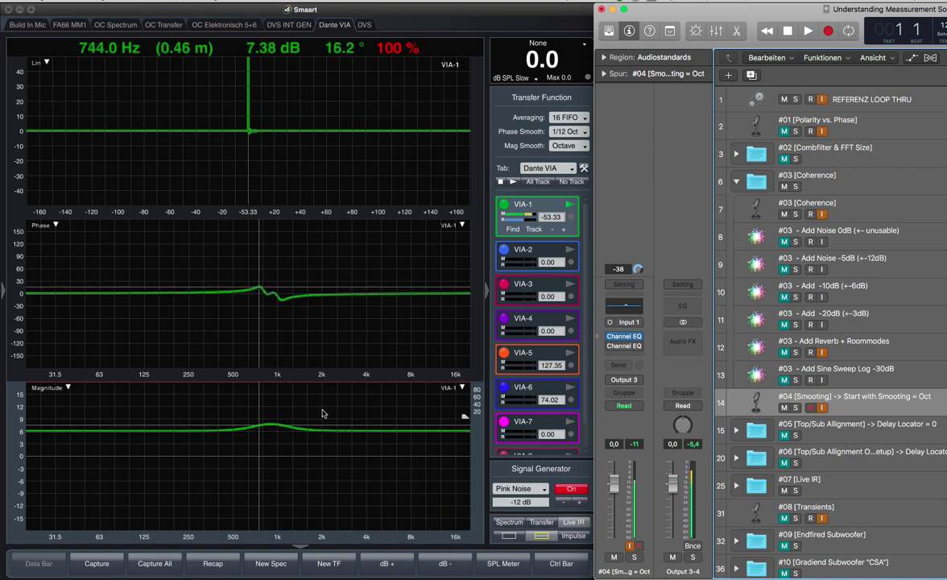
{"action": "left_click", "coordinate": [610, 346]}
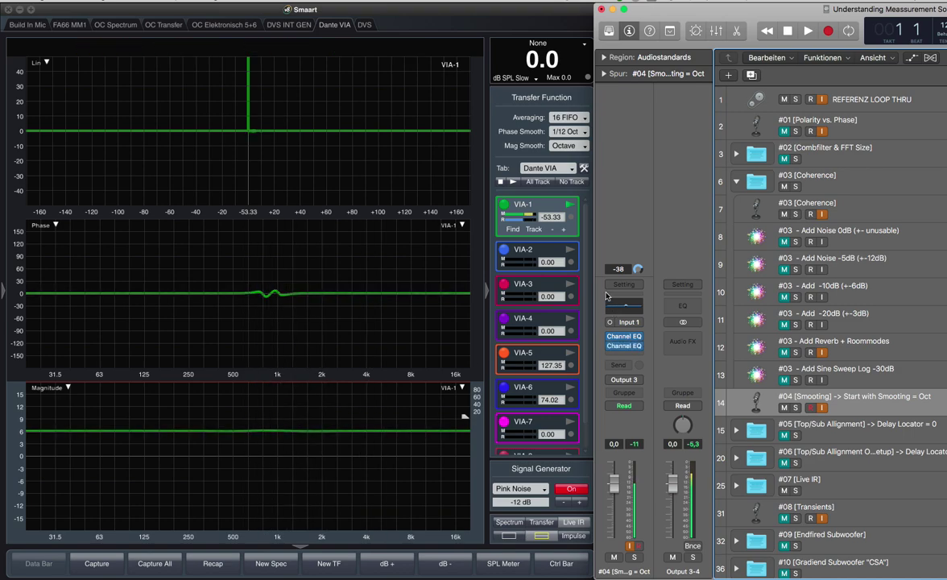
{"action": "left_click", "coordinate": [566, 146]}
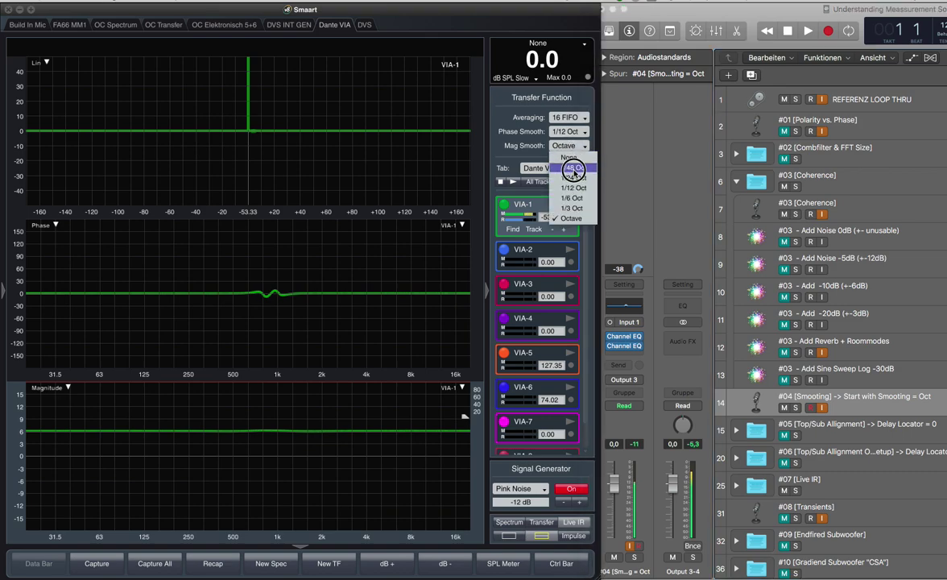
{"action": "left_click", "coordinate": [574, 168]}
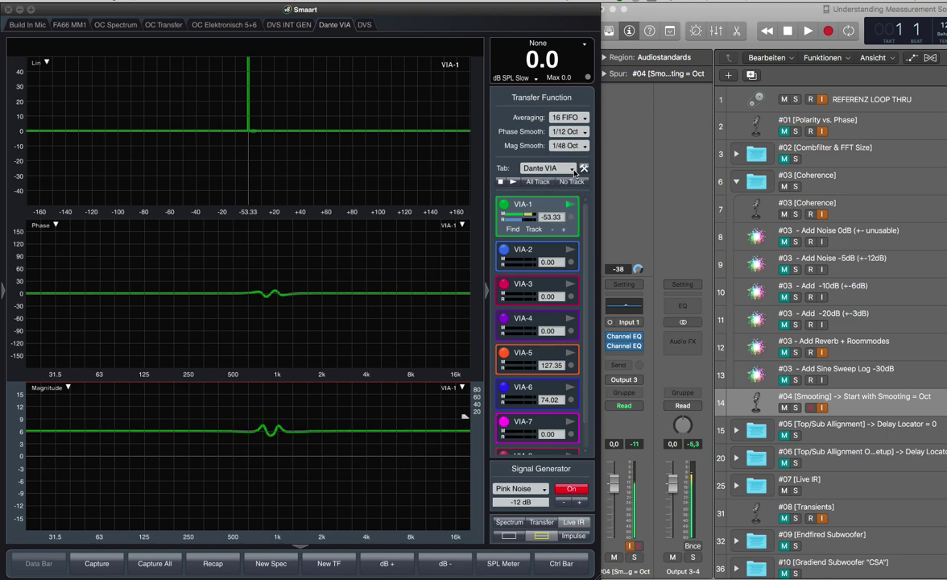
Compare the magnitude trace with the second and the first Channel EQ bypassed in turn, re-enabling each one
{"action": "left_click", "coordinate": [610, 346]}
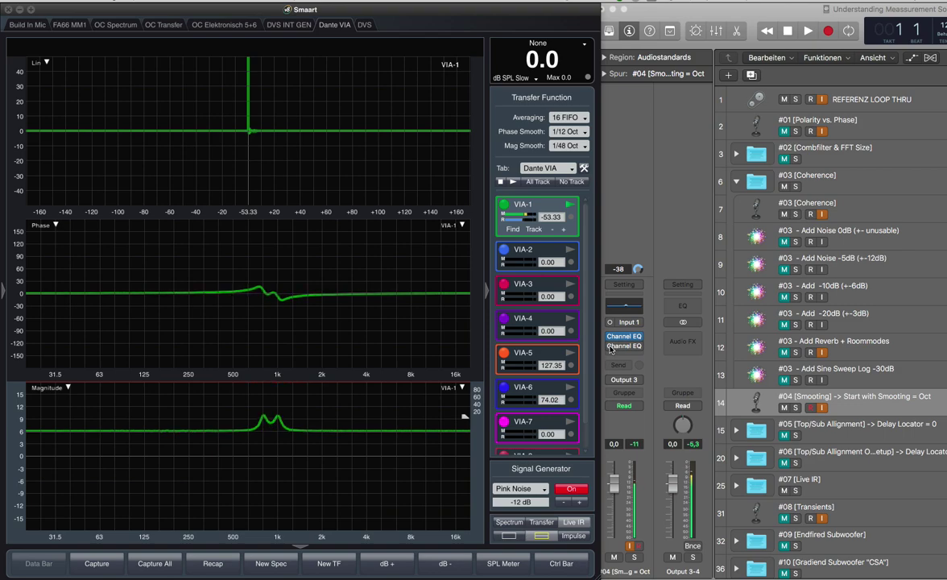
{"action": "left_click", "coordinate": [610, 346]}
{"action": "left_click", "coordinate": [609, 337]}
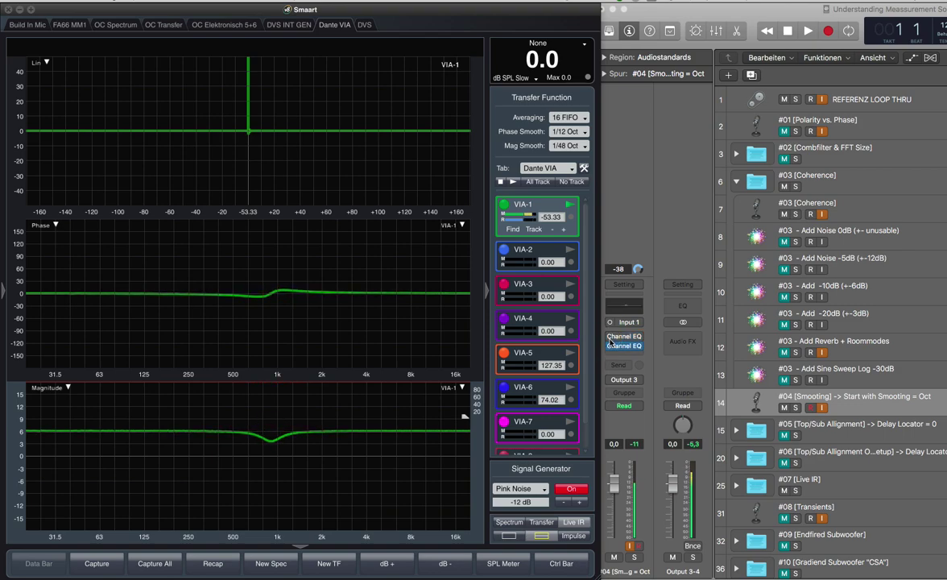
{"action": "left_click", "coordinate": [609, 338]}
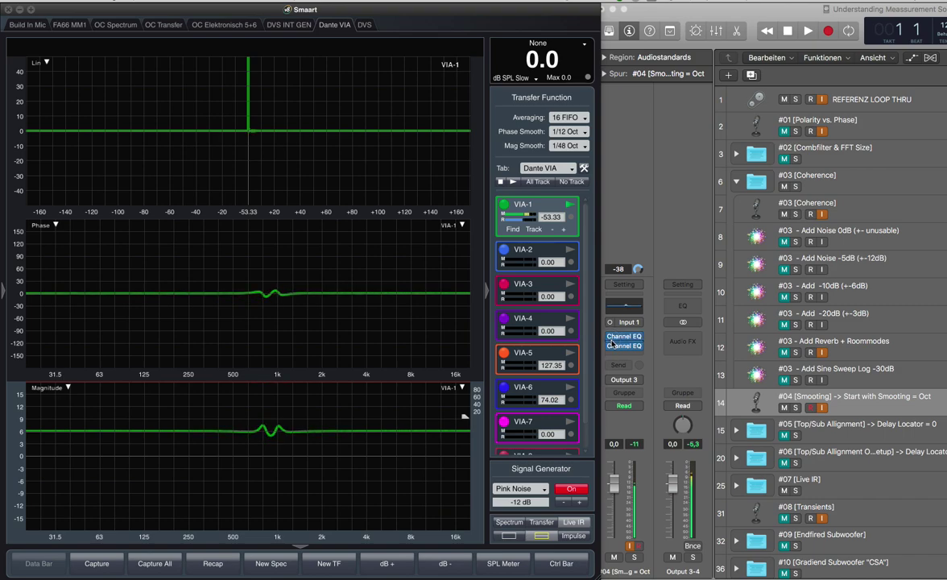
{"action": "left_click", "coordinate": [566, 132]}
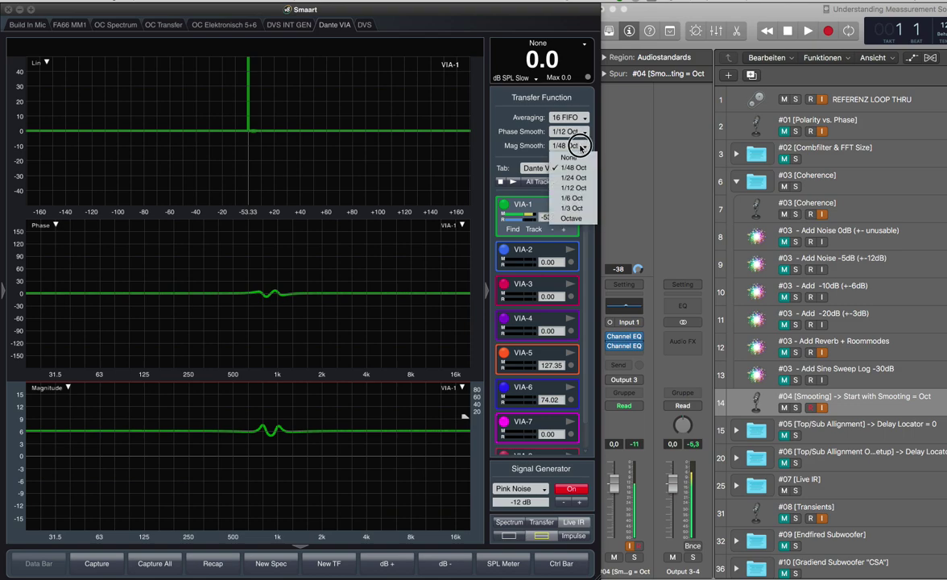
{"action": "left_click", "coordinate": [568, 140]}
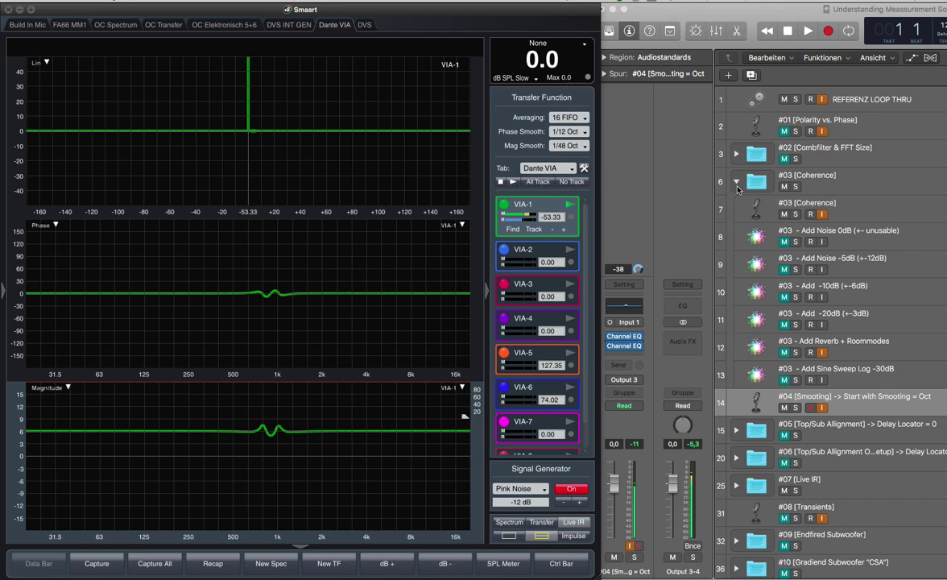
Mute the #04 [Smooting] track and collapse the #03 [Coherence] folder in Logic
{"action": "left_click", "coordinate": [783, 408]}
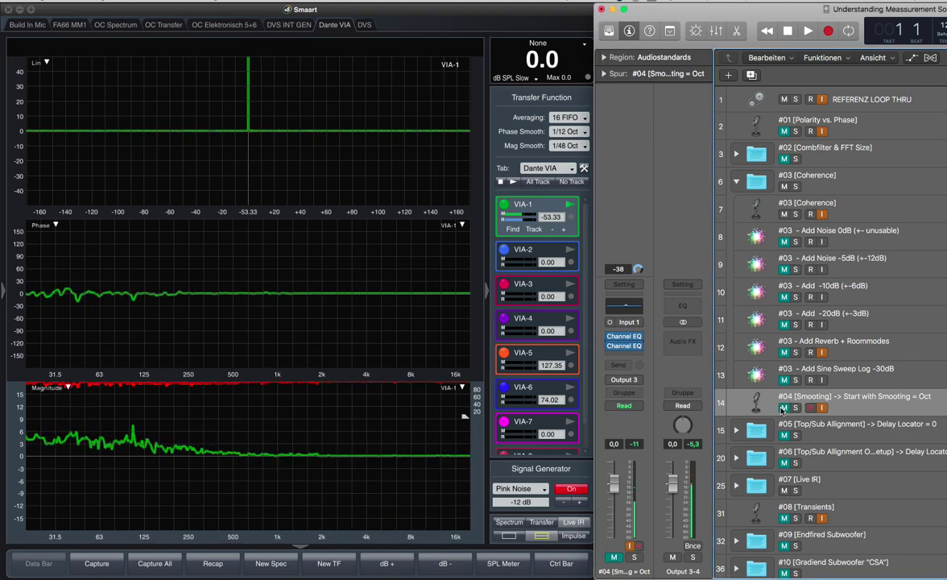
{"action": "left_click", "coordinate": [783, 408]}
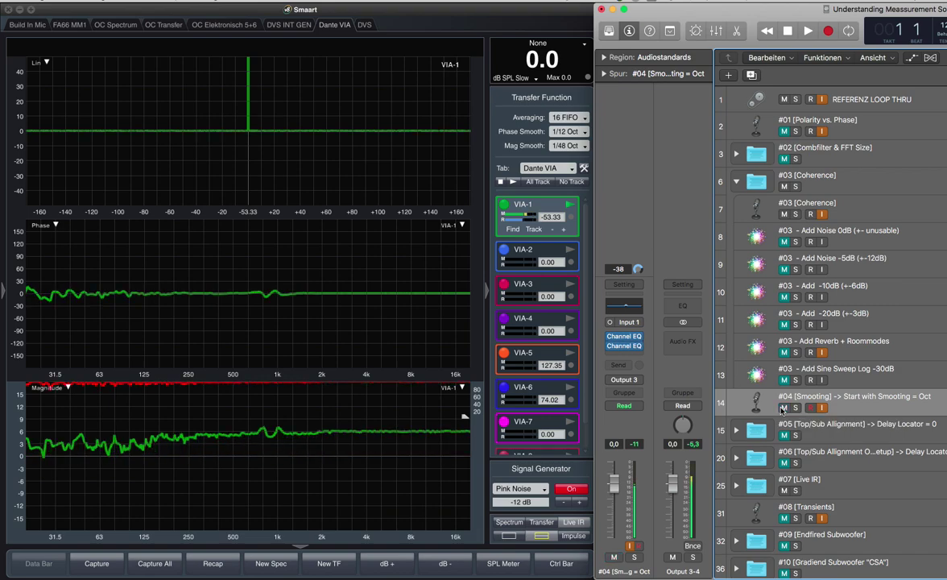
{"action": "left_click", "coordinate": [783, 408]}
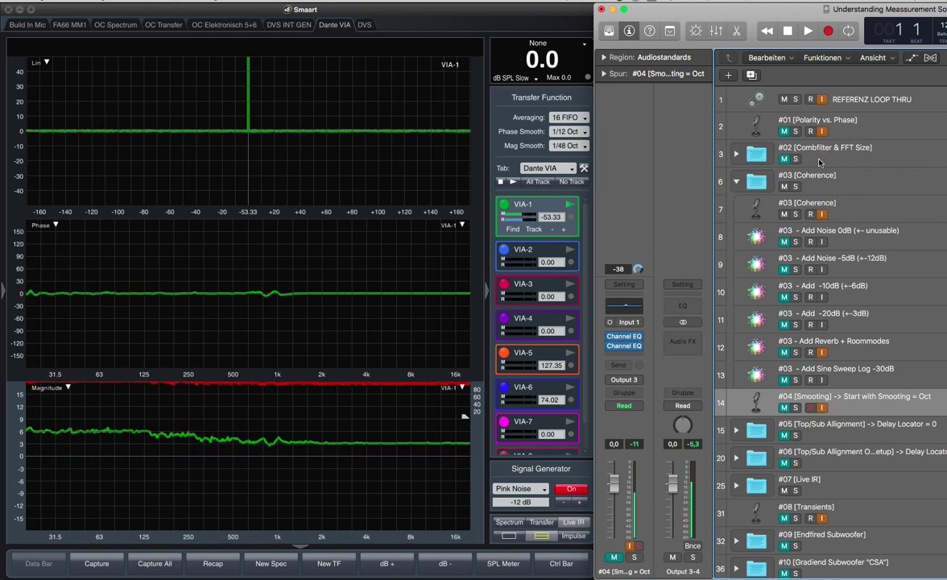
{"action": "left_click", "coordinate": [736, 182]}
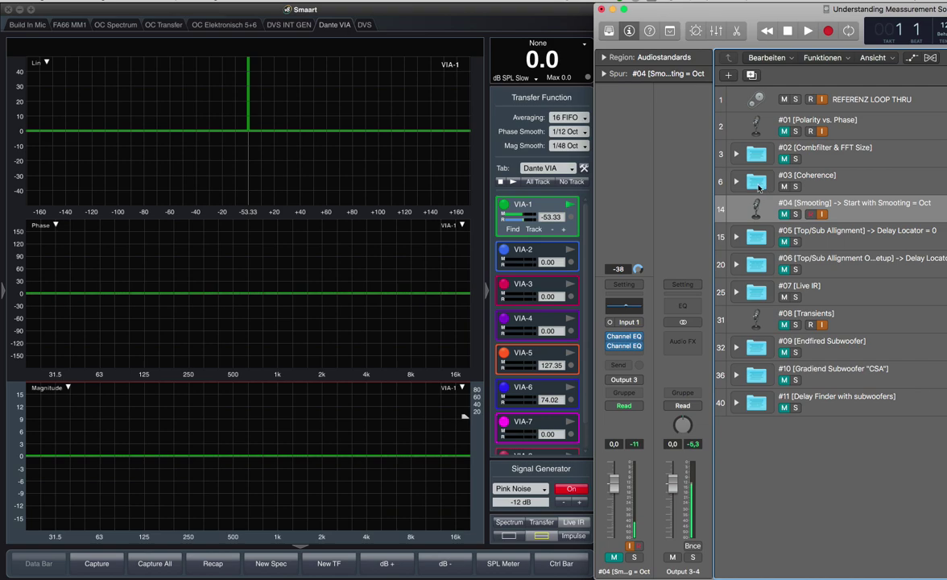
{"action": "left_click", "coordinate": [735, 182]}
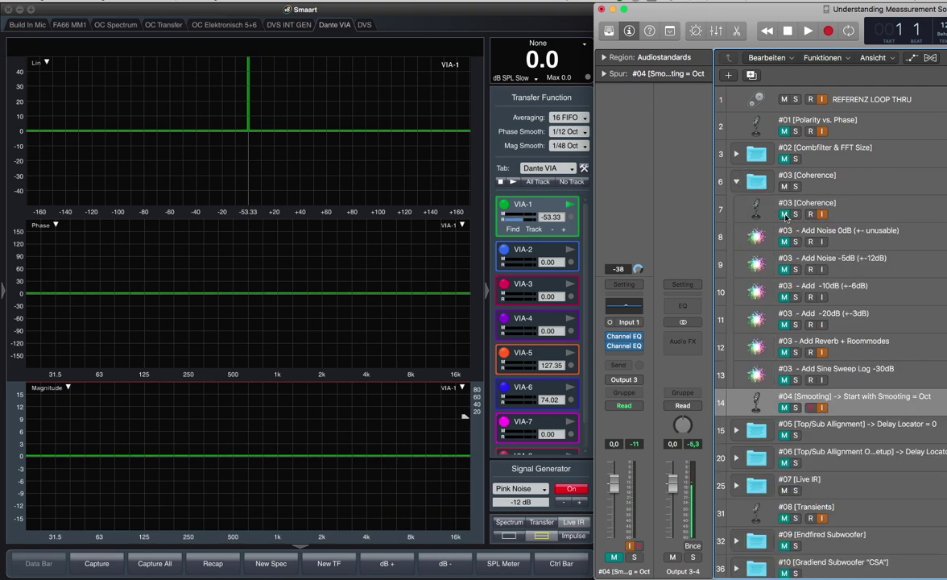
{"action": "left_click", "coordinate": [740, 184]}
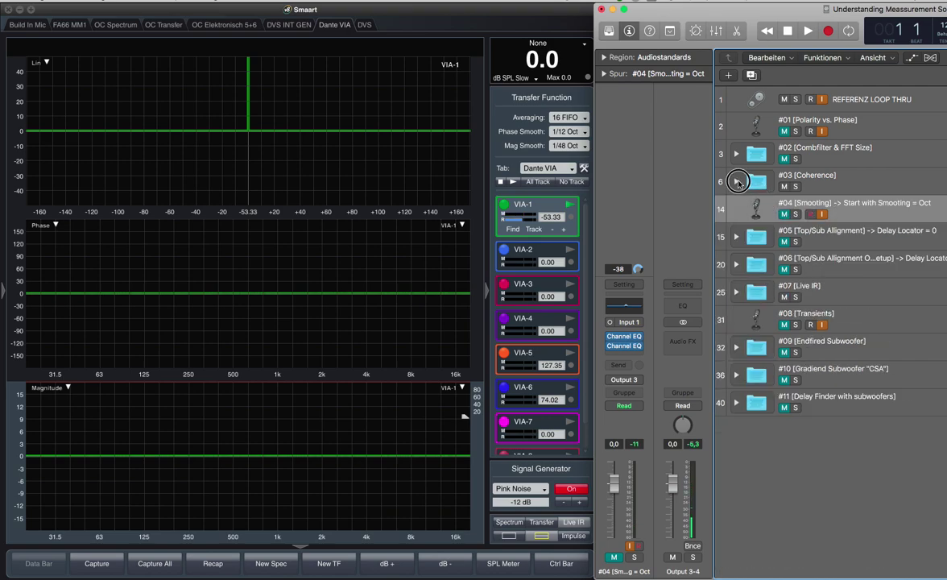
Expand and unmute the #05 [Top/Sub Allignment] folder and select the #05 [Top/Sub Allignment] track inside it
{"action": "left_click", "coordinate": [823, 238]}
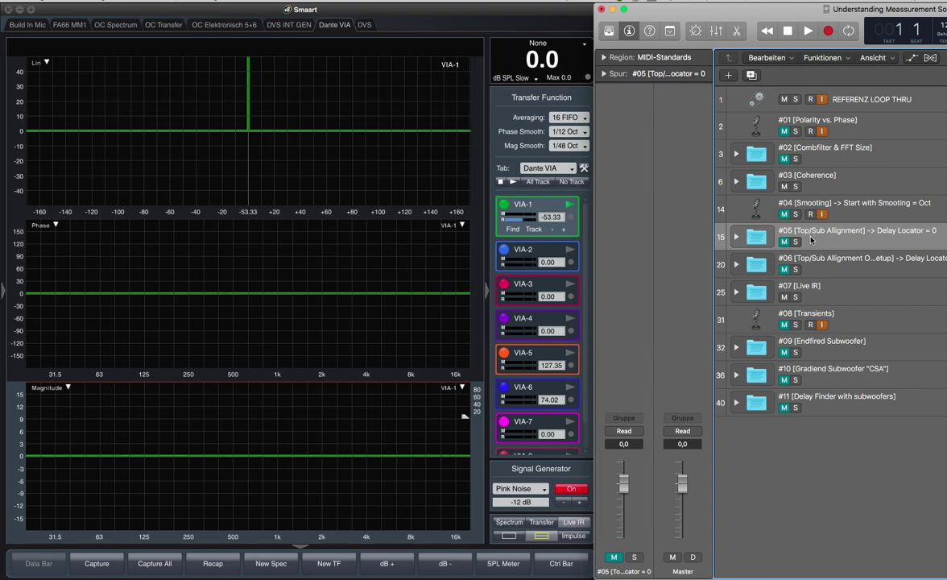
{"action": "left_click", "coordinate": [735, 237]}
{"action": "left_click", "coordinate": [823, 270]}
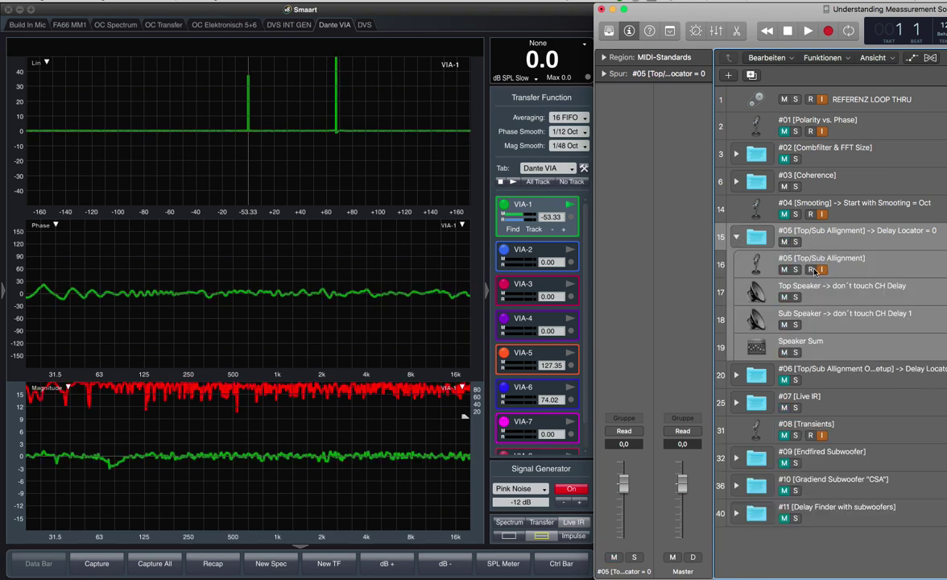
{"action": "left_click", "coordinate": [857, 269]}
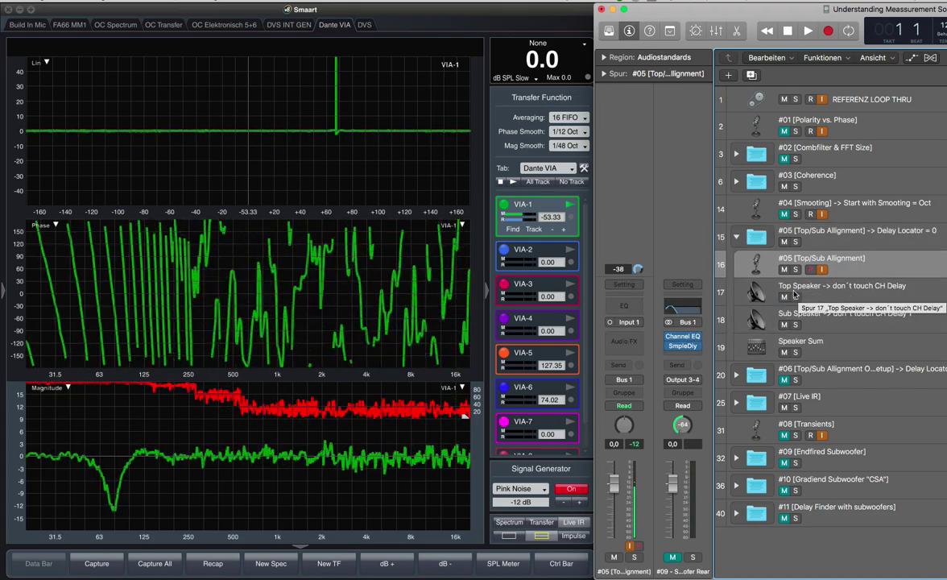
Mute the Sub Speaker track to measure the top speaker alone, and select the Top Speaker track
{"action": "left_click", "coordinate": [784, 298]}
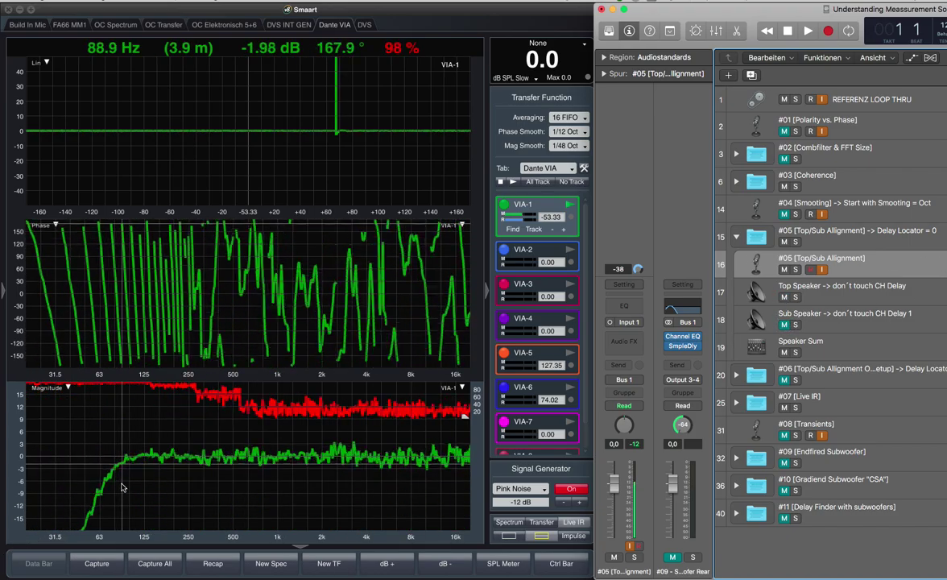
{"action": "mouse_move", "coordinate": [405, 578]}
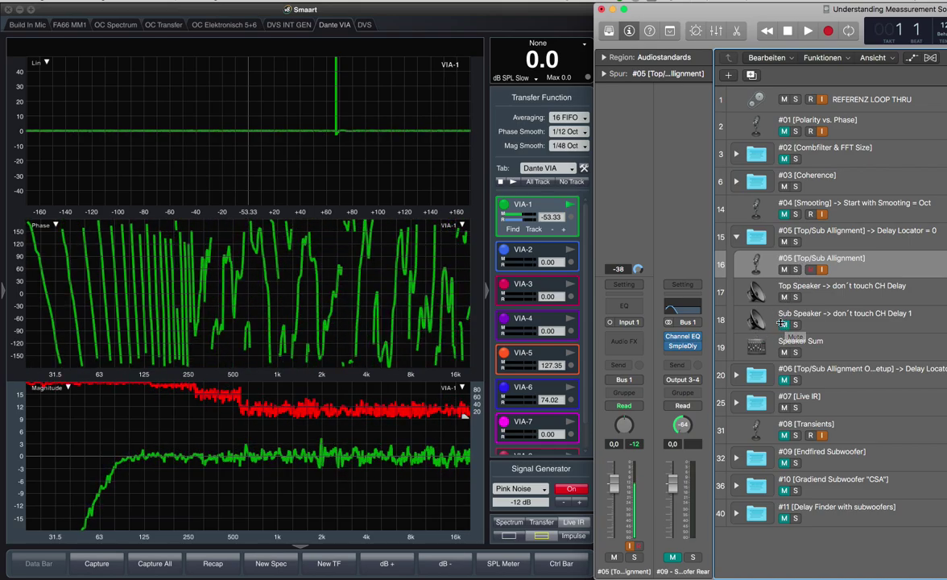
{"action": "left_click", "coordinate": [821, 288]}
Capture the top speaker's transfer function in Smaart as a trace named "Top EN" and collapse the stored trace list
{"action": "left_click", "coordinate": [4, 289]}
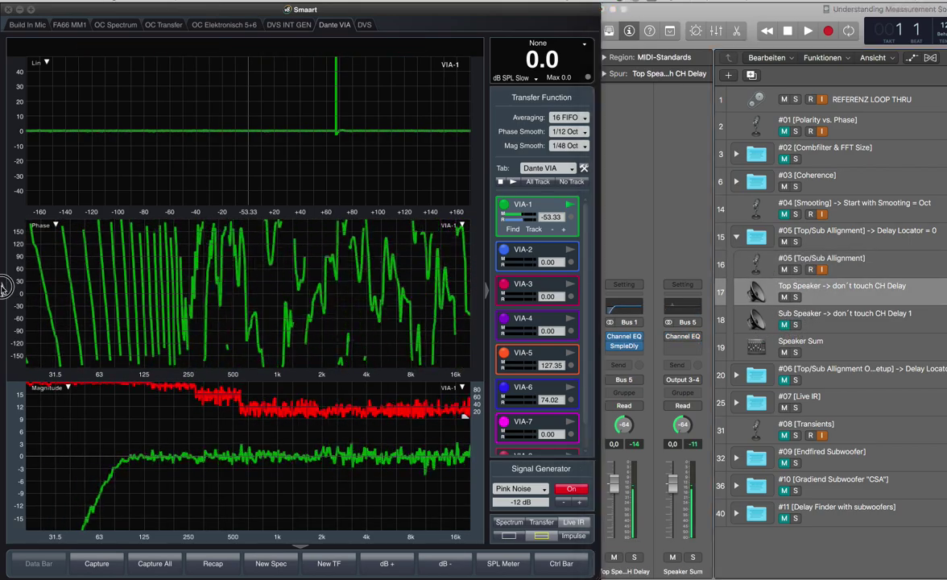
{"action": "left_click", "coordinate": [32, 524]}
{"action": "type", "text": "Top"}
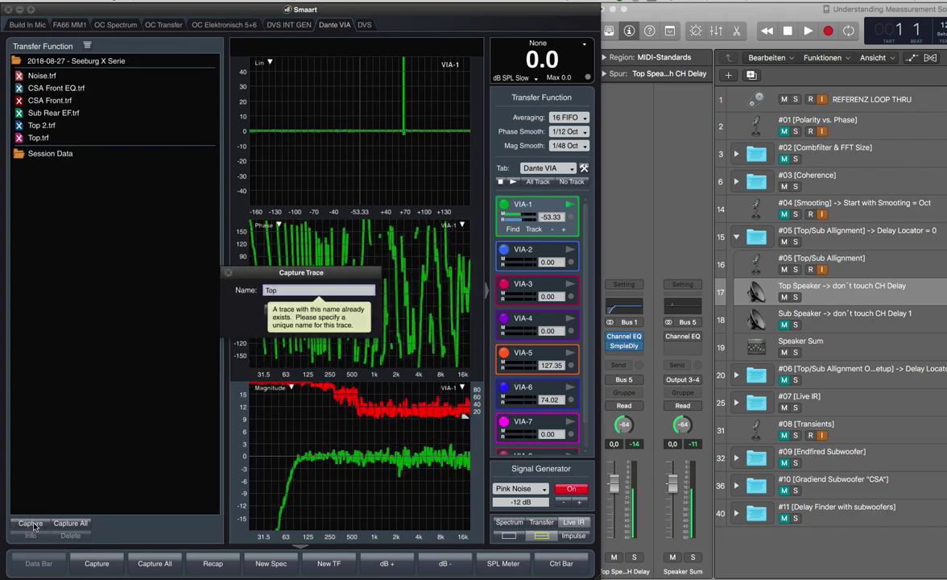
{"action": "left_click", "coordinate": [280, 290]}
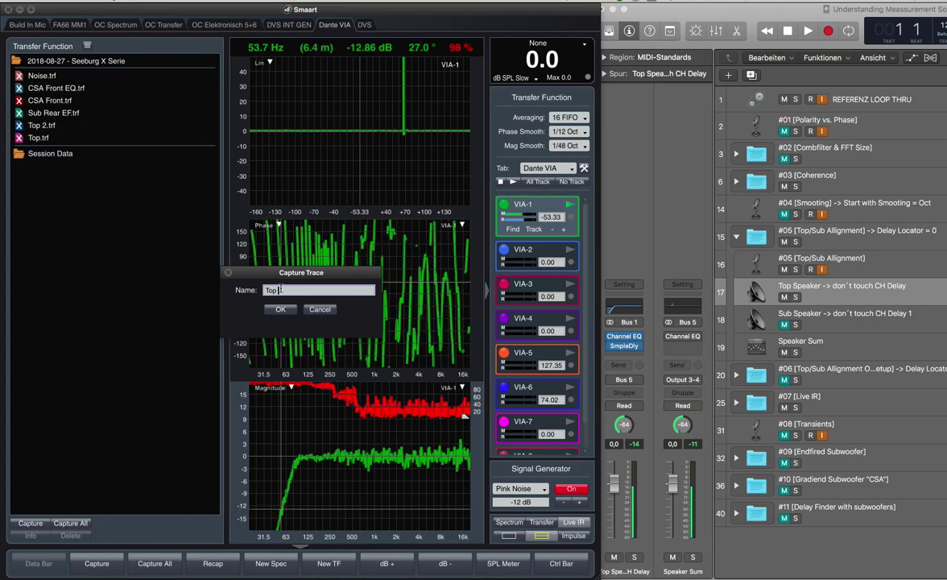
{"action": "type", "text": "EN"}
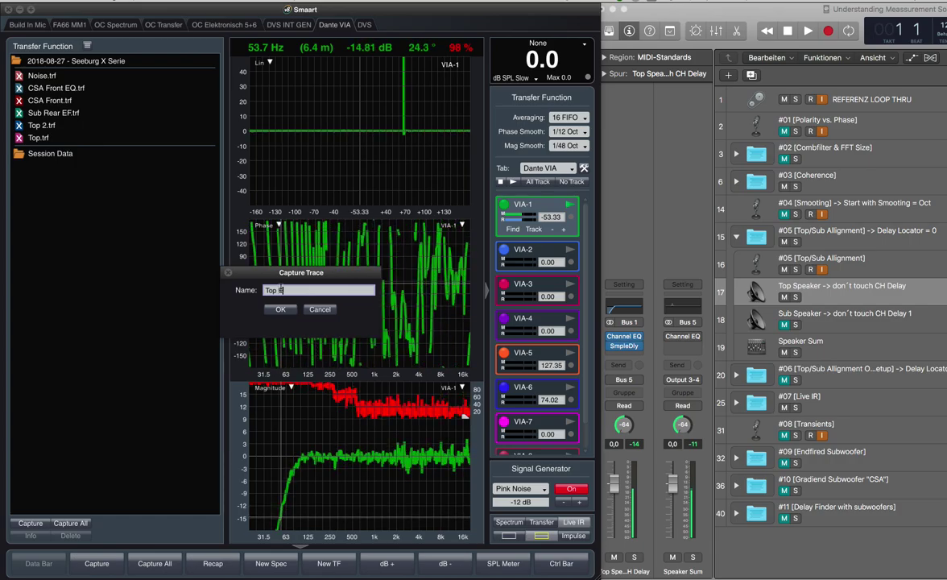
{"action": "key", "text": "Return"}
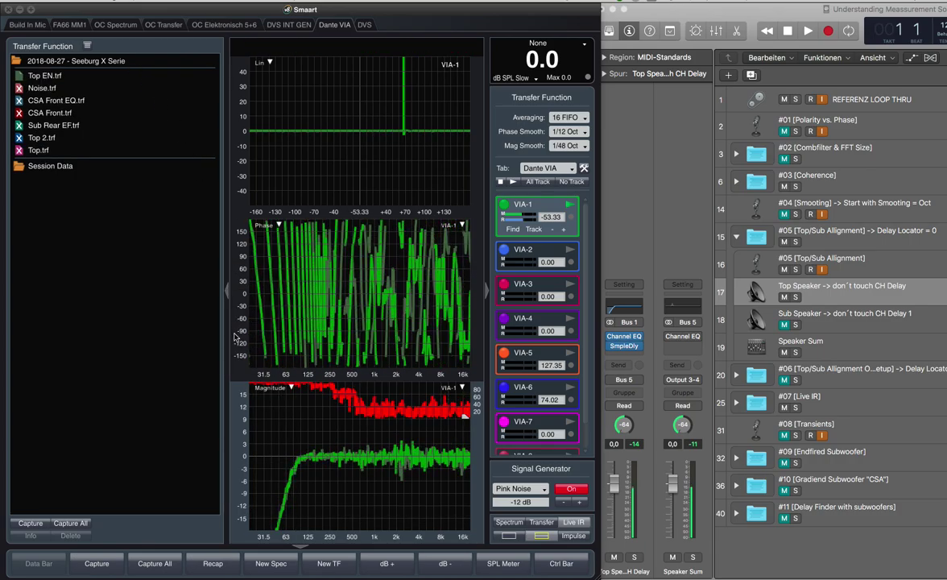
{"action": "left_click", "coordinate": [229, 296]}
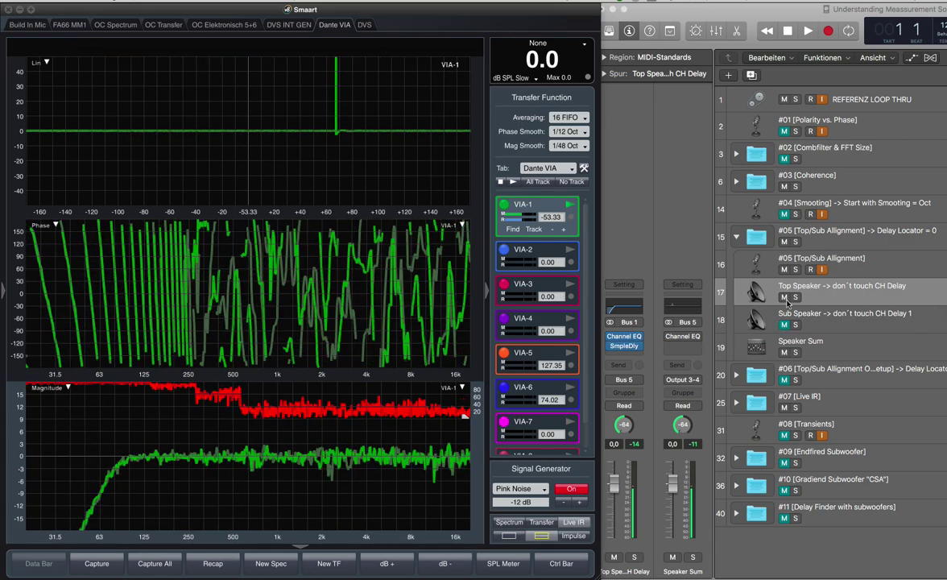
Measure the Sub Speaker track alone with the Top Speaker muted, then unmute the Top Speaker to view their sum
{"action": "left_click", "coordinate": [786, 297]}
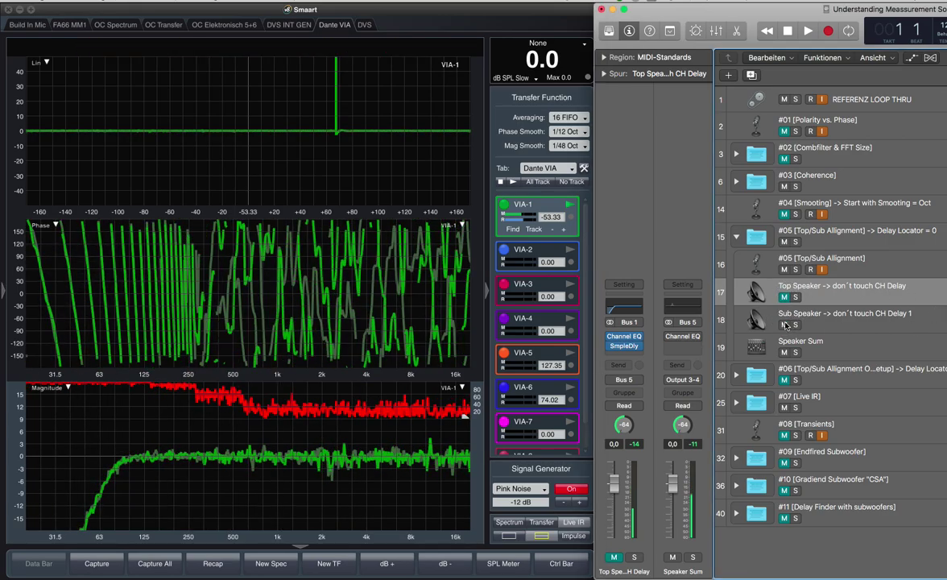
{"action": "left_click", "coordinate": [889, 317]}
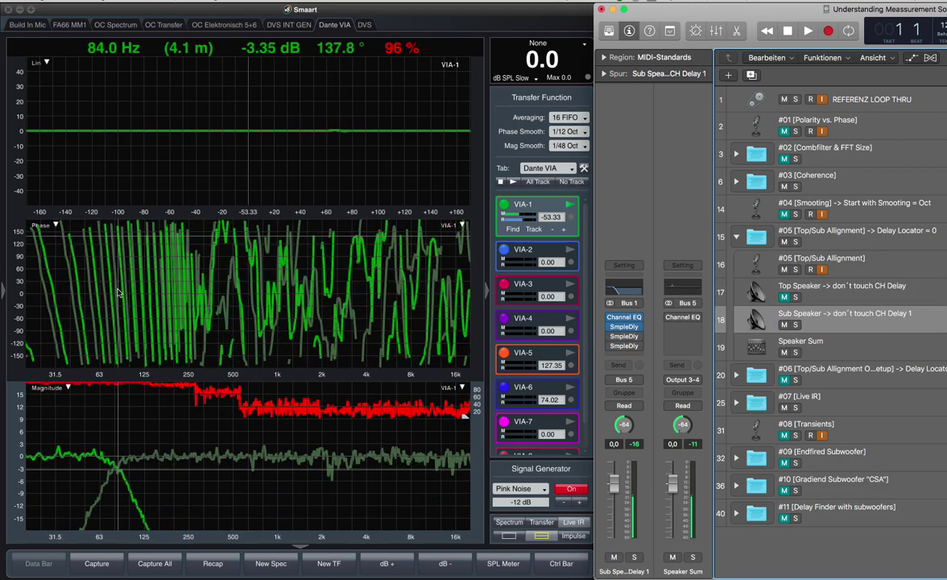
{"action": "left_click", "coordinate": [784, 298]}
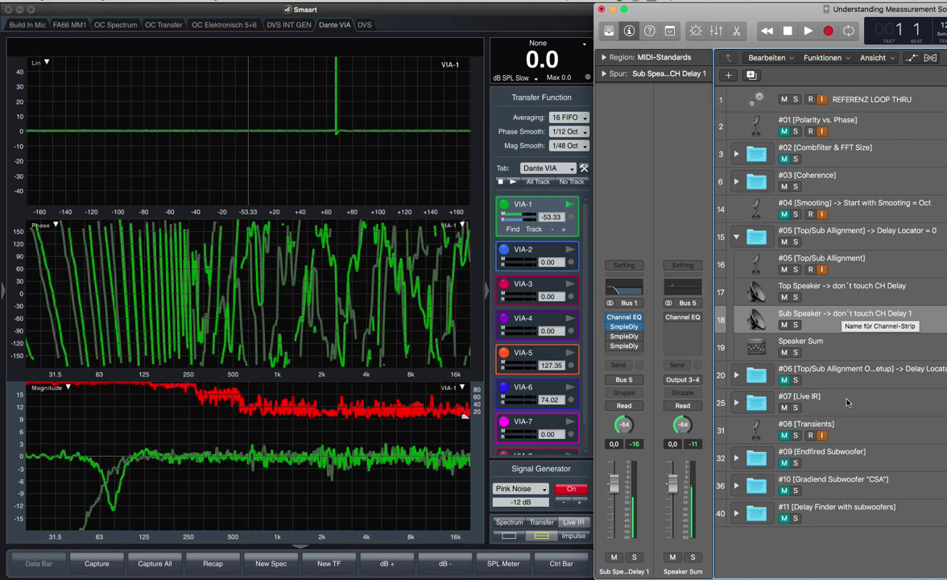
Enable the Channel EQ on the Speaker Sum track to correct the summed response, and reselect the Sub Speaker track
{"action": "left_click", "coordinate": [842, 359]}
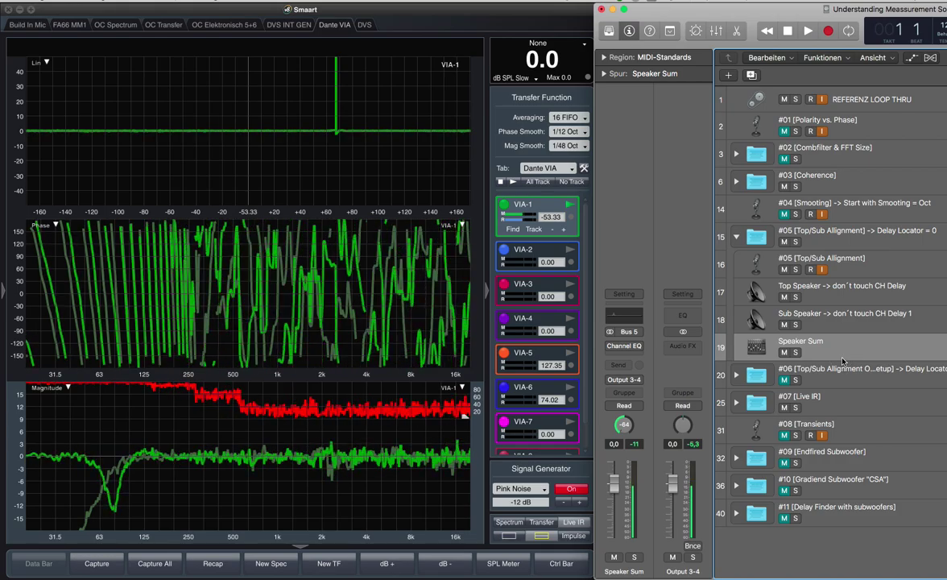
{"action": "mouse_move", "coordinate": [611, 348]}
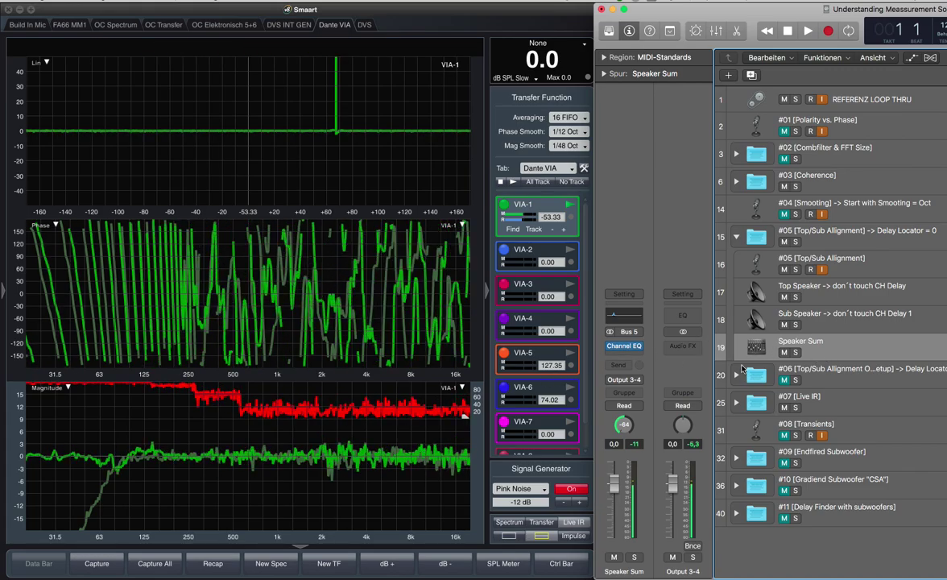
{"action": "left_click", "coordinate": [835, 323]}
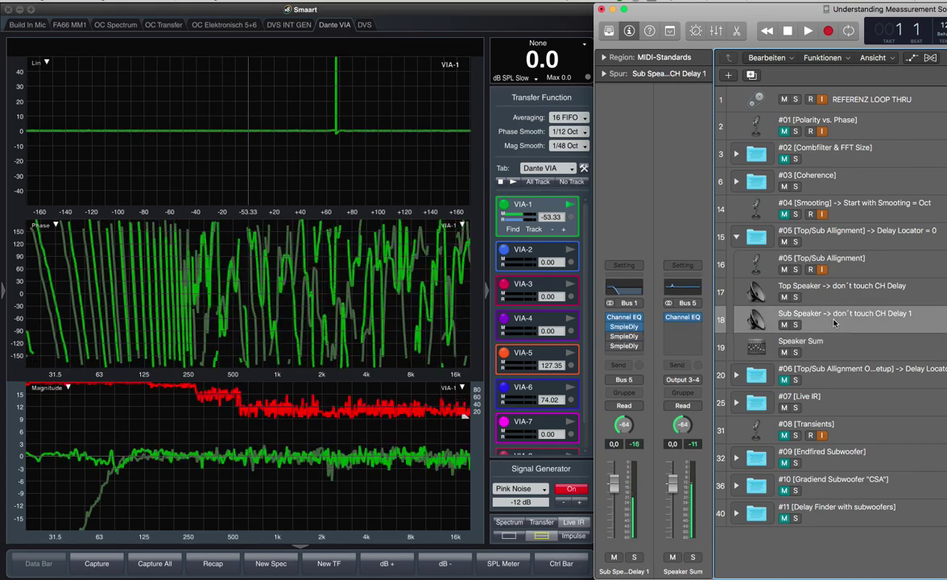
With the Top Speaker muted, enable the Sub Speaker's 19.3 ms "Sub in Time but not in Phase" Sample Delay, then restore the sum
{"action": "left_click", "coordinate": [784, 298]}
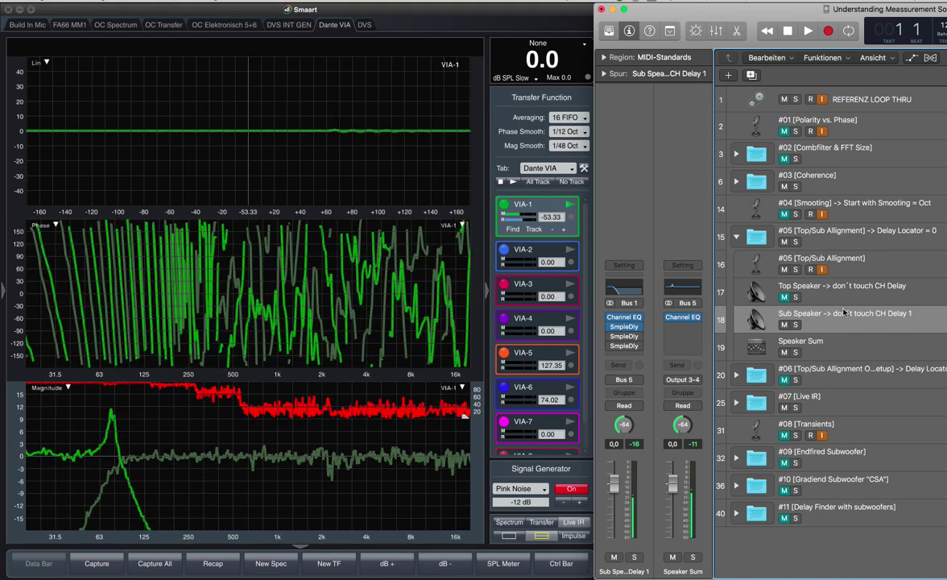
{"action": "left_click", "coordinate": [625, 339]}
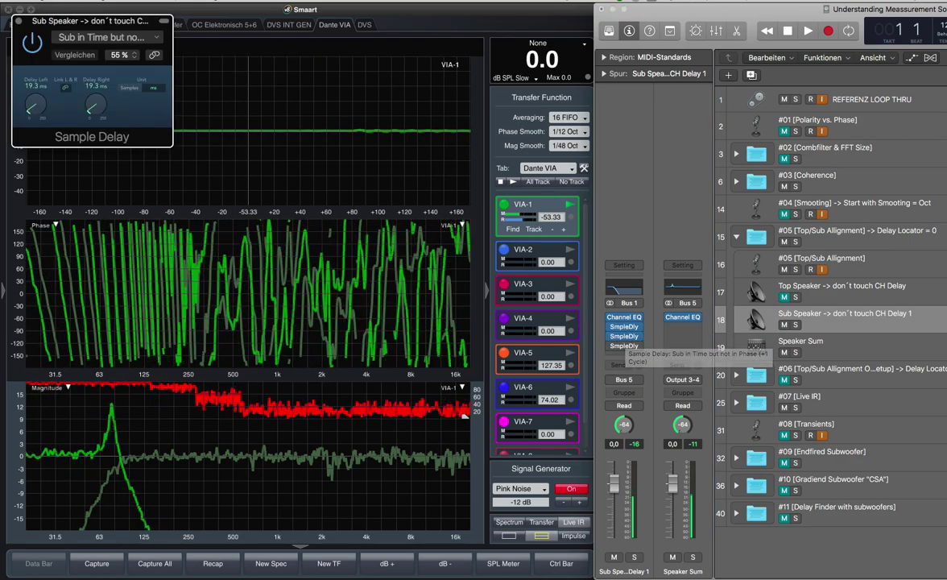
{"action": "left_click", "coordinate": [16, 18]}
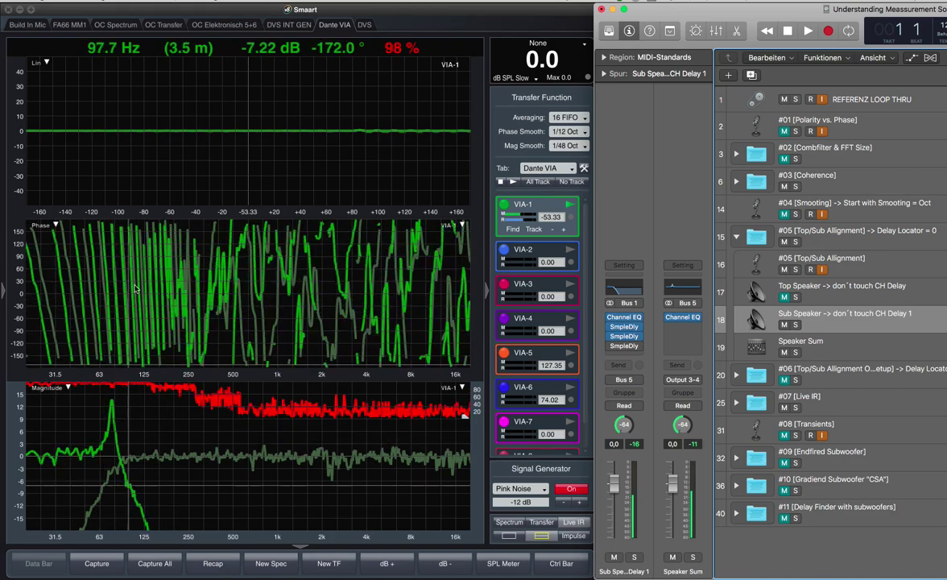
{"action": "left_click", "coordinate": [782, 298]}
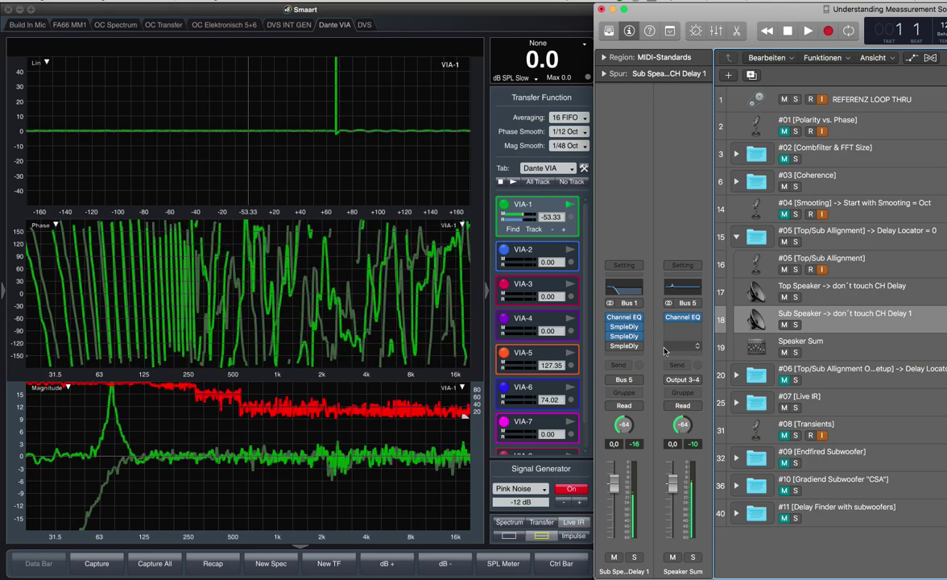
Bypass the Channel EQ on the Speaker Sum track and the 19.3 ms Sample Delay on the Sub Speaker track
{"action": "left_click", "coordinate": [753, 342]}
{"action": "mouse_move", "coordinate": [611, 349]}
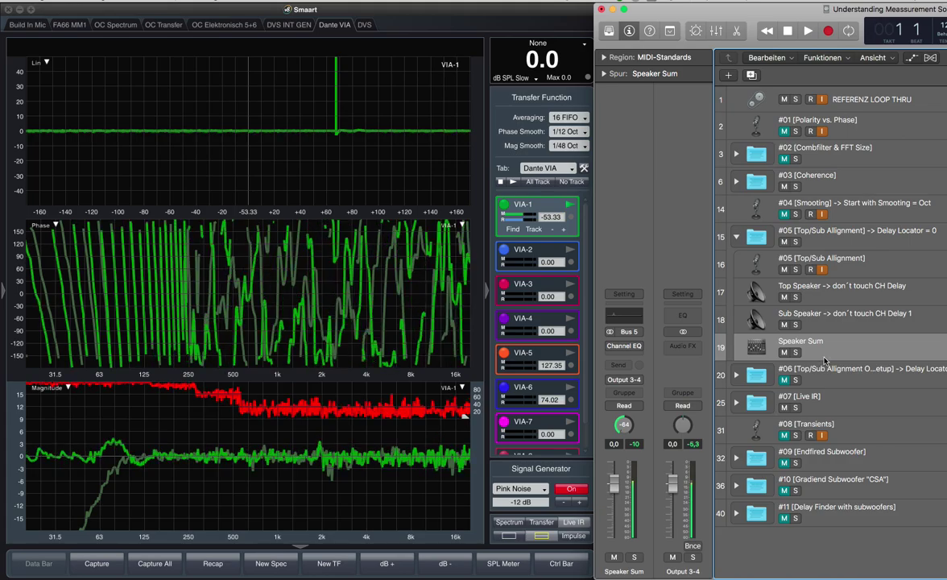
{"action": "left_click", "coordinate": [822, 319]}
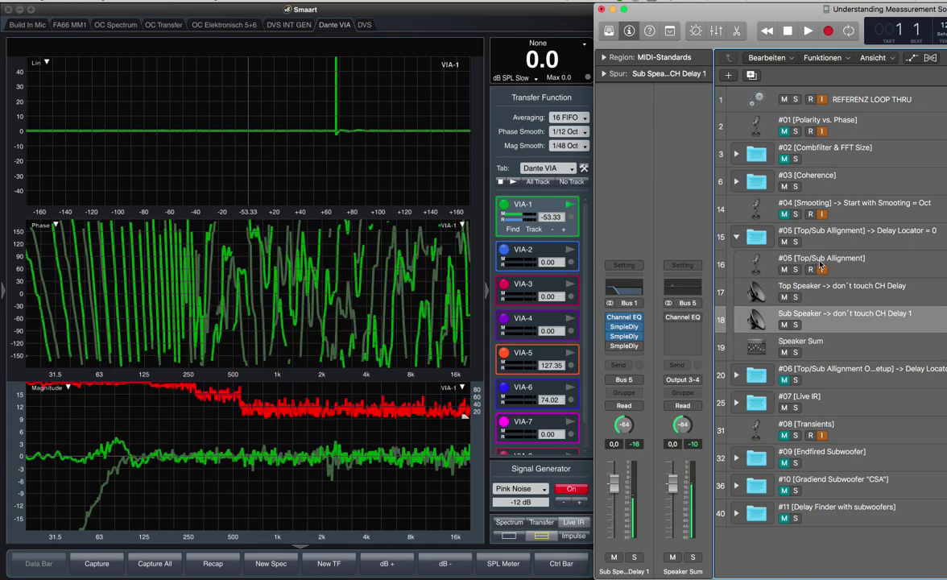
{"action": "left_click", "coordinate": [821, 300]}
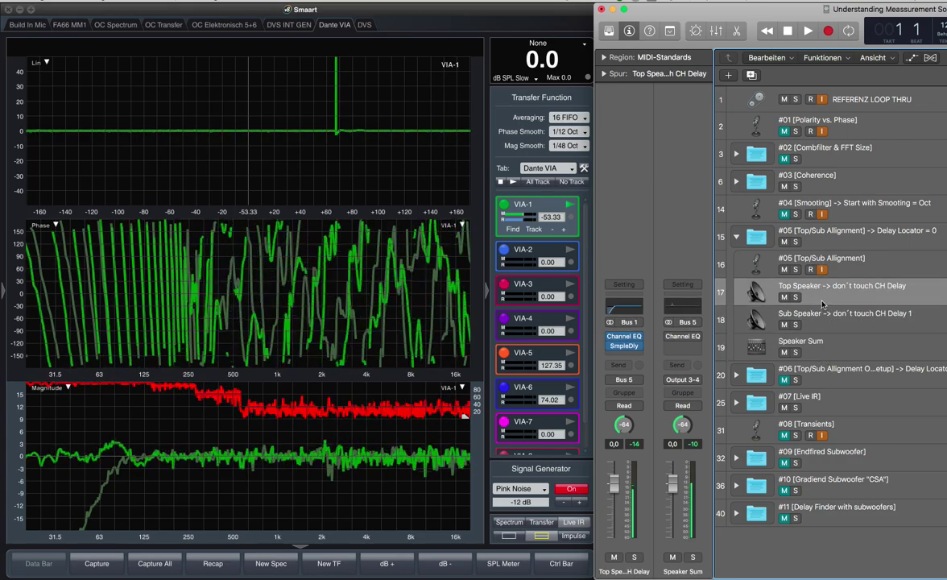
{"action": "left_click", "coordinate": [824, 318]}
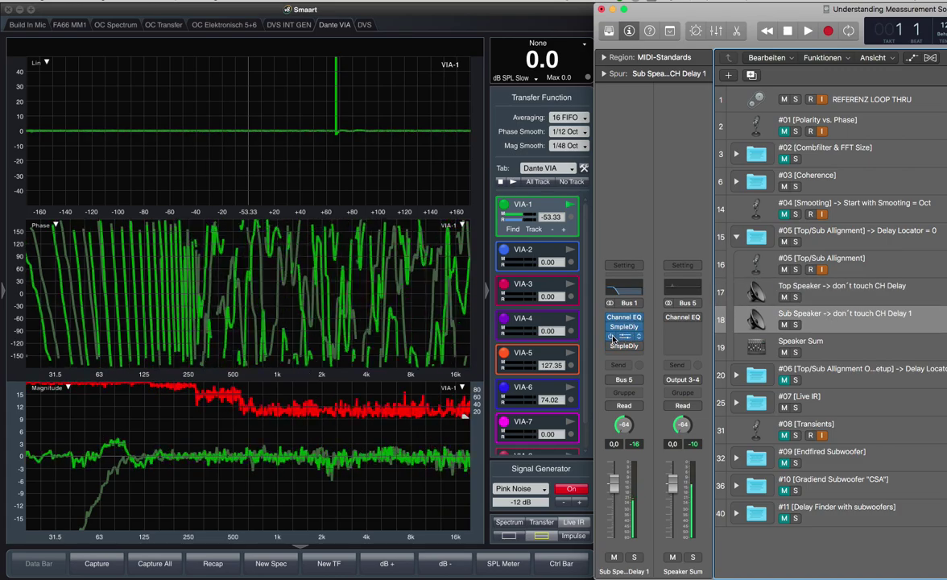
Enable the Sub Speaker track's third Sample Delay at 7.0 ms, and compare the sub alone with the top/sub sum
{"action": "left_click", "coordinate": [617, 348]}
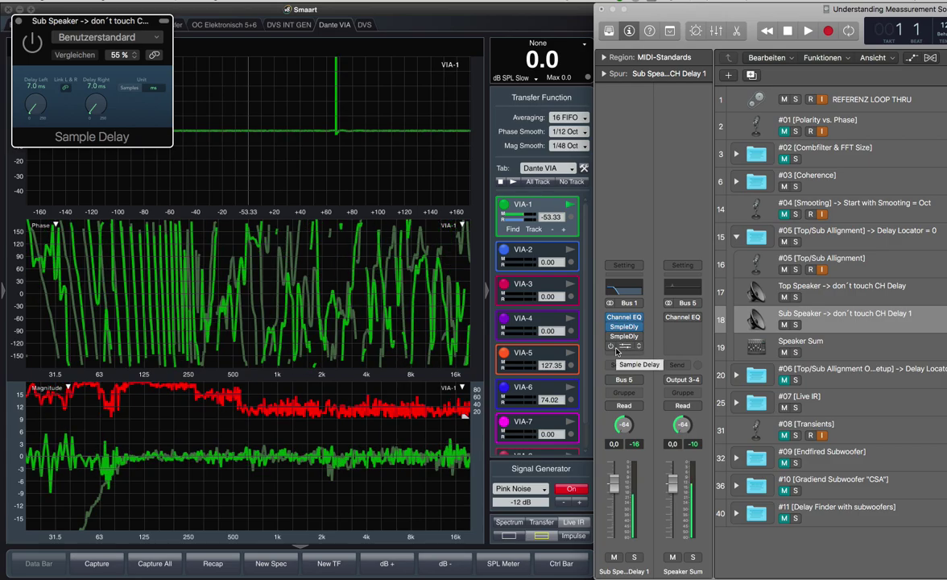
{"action": "left_click", "coordinate": [35, 105], "text": "alt"}
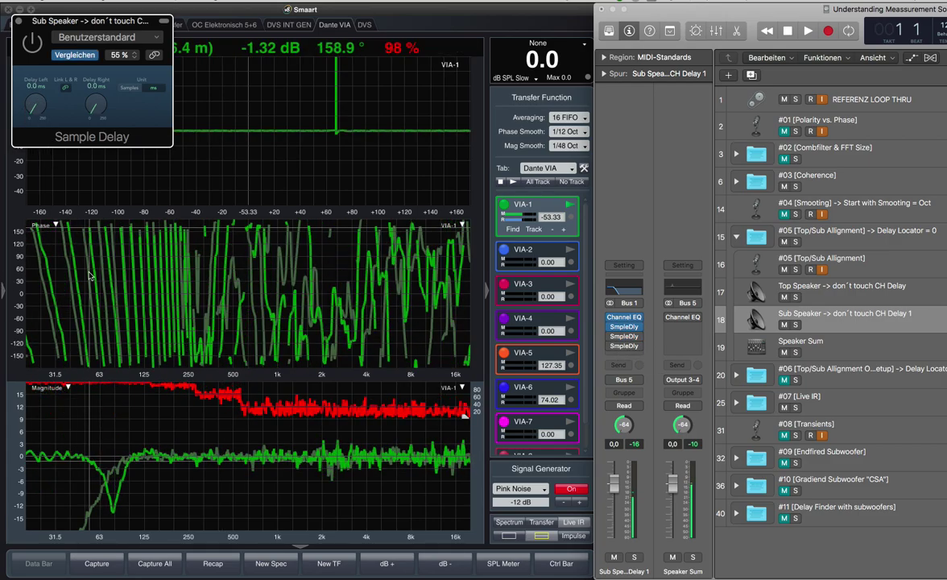
{"action": "mouse_move", "coordinate": [612, 348]}
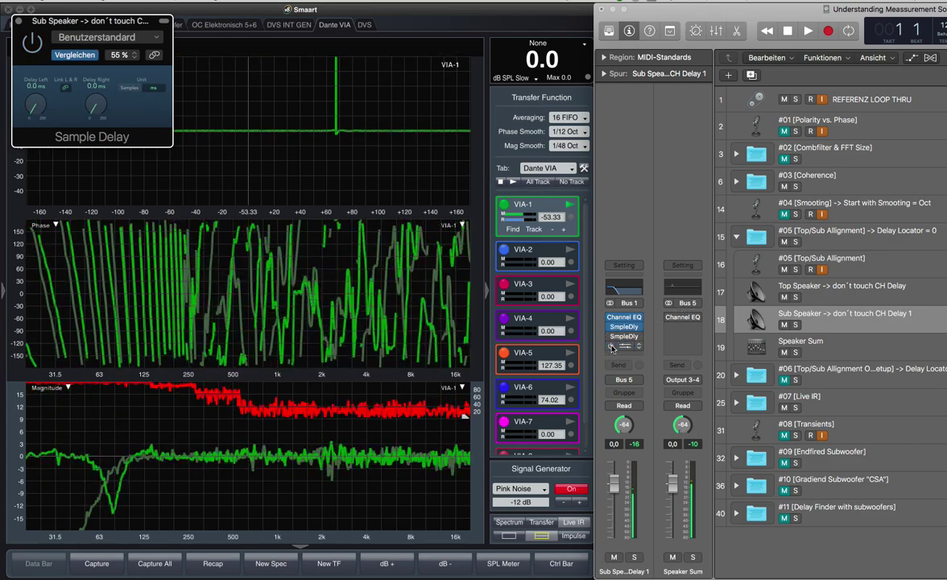
{"action": "left_click_drag", "start_coordinate": [37, 107], "coordinate": [20, 30]}
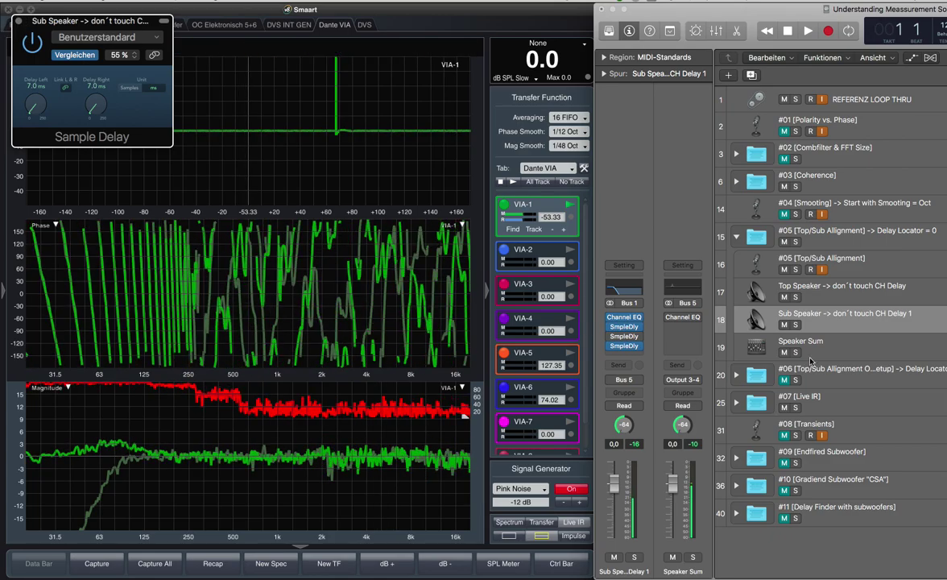
{"action": "left_click", "coordinate": [786, 297]}
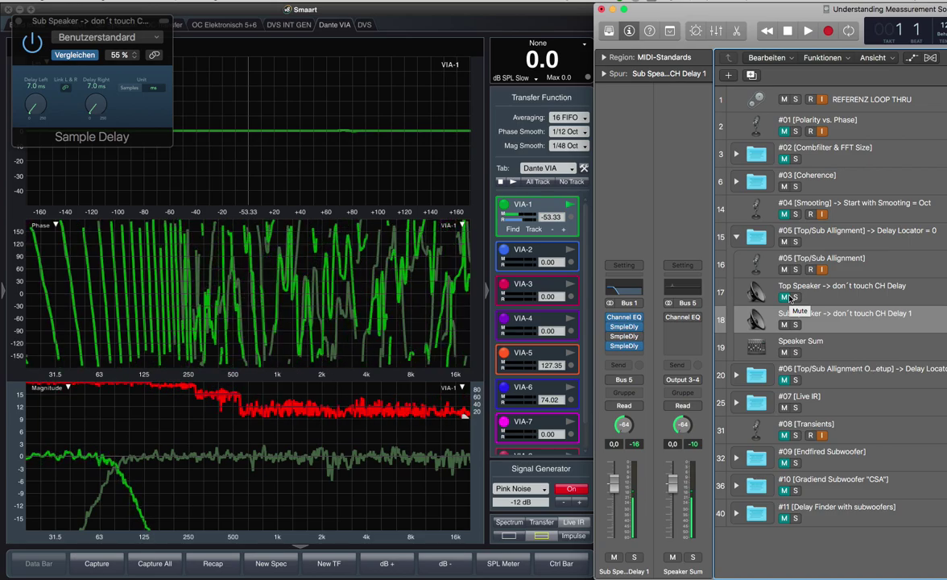
{"action": "left_click", "coordinate": [787, 298]}
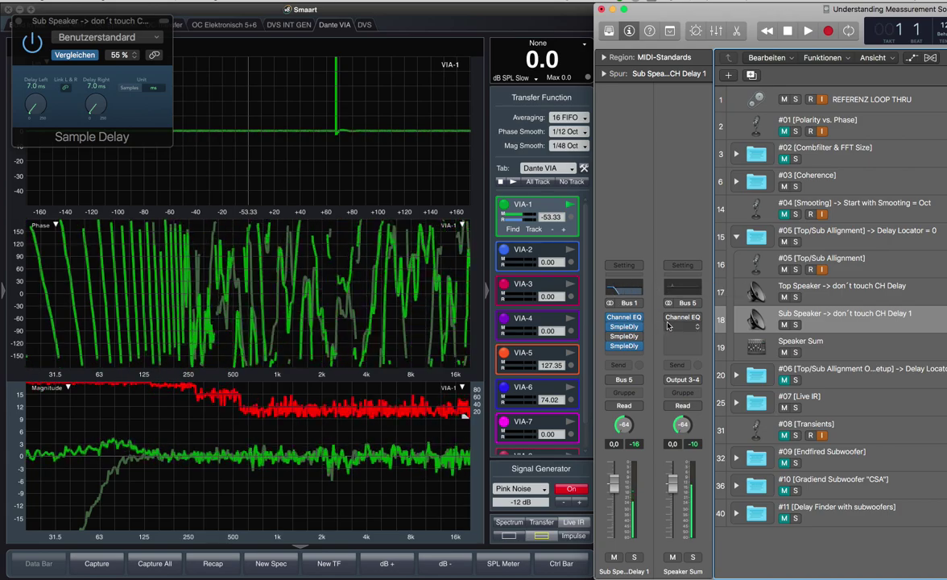
Collapse and mute the #05 [Top/Sub Allignment] folder, and look through the remaining example folders, including the contents of #11 [Delay Finder with subwoofers]
{"action": "left_click", "coordinate": [736, 238]}
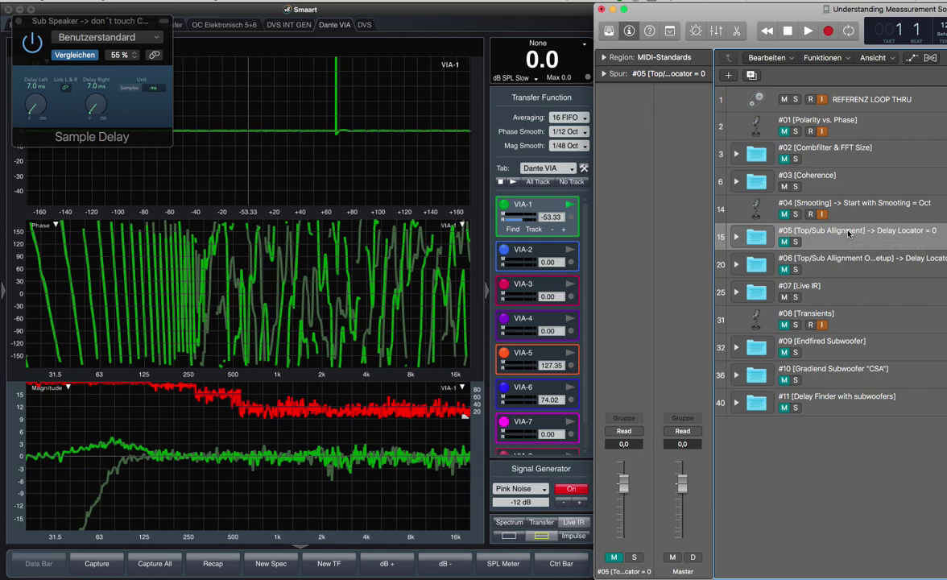
{"action": "left_click", "coordinate": [831, 262]}
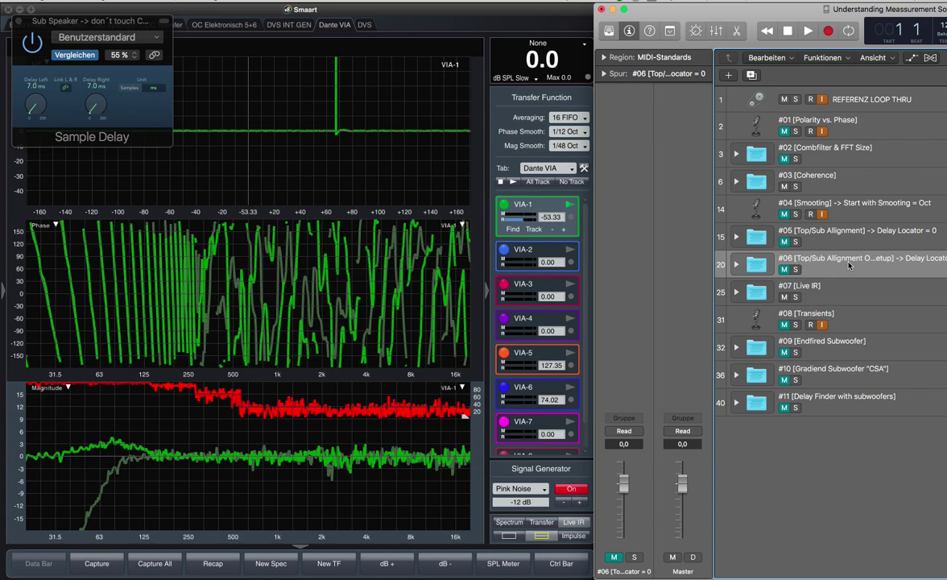
{"action": "left_click", "coordinate": [850, 288]}
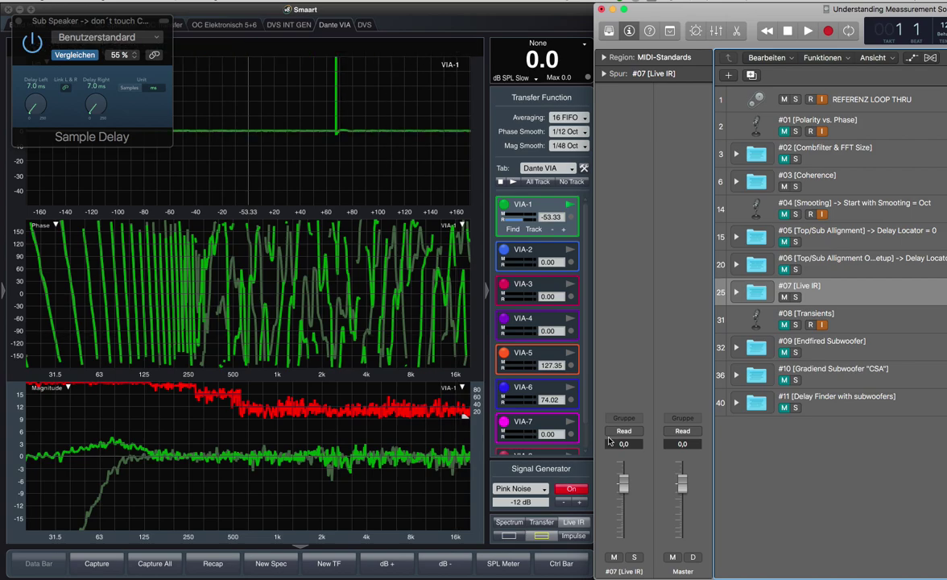
{"action": "left_click", "coordinate": [816, 349]}
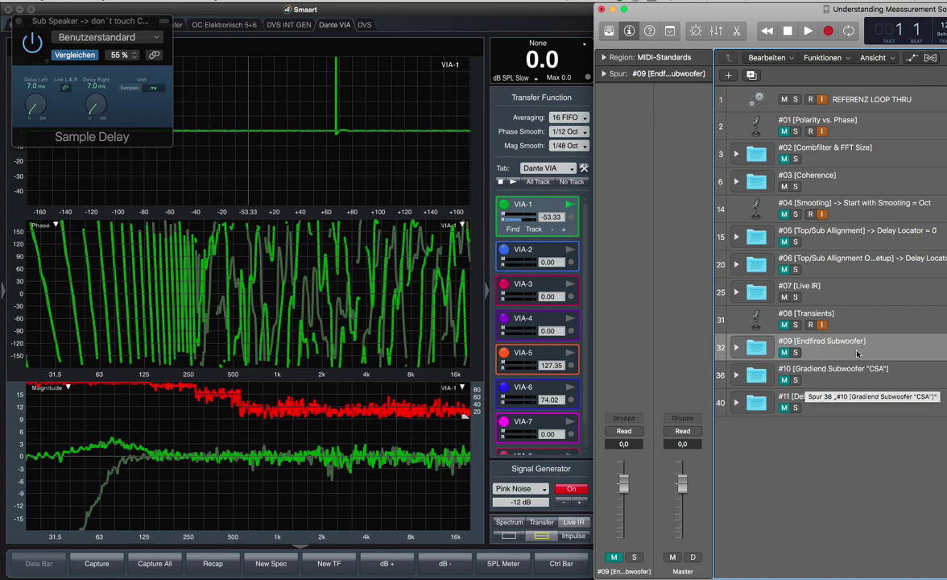
{"action": "left_click", "coordinate": [837, 401]}
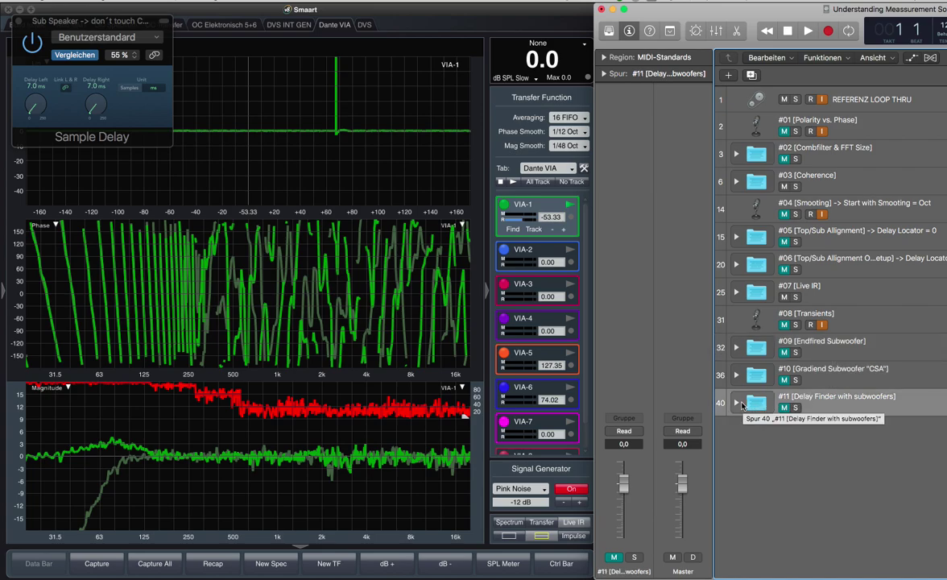
{"action": "left_click", "coordinate": [738, 403]}
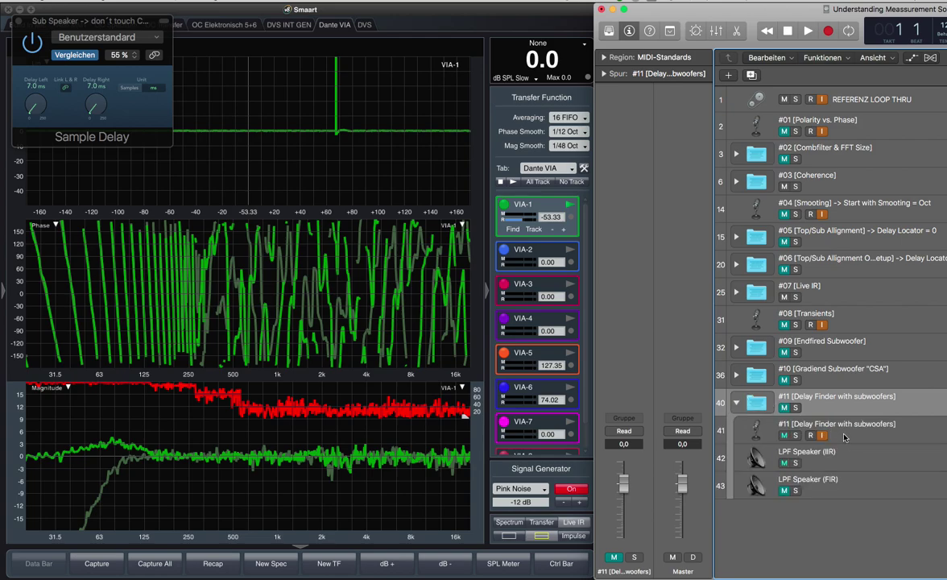
{"action": "left_click", "coordinate": [736, 403]}
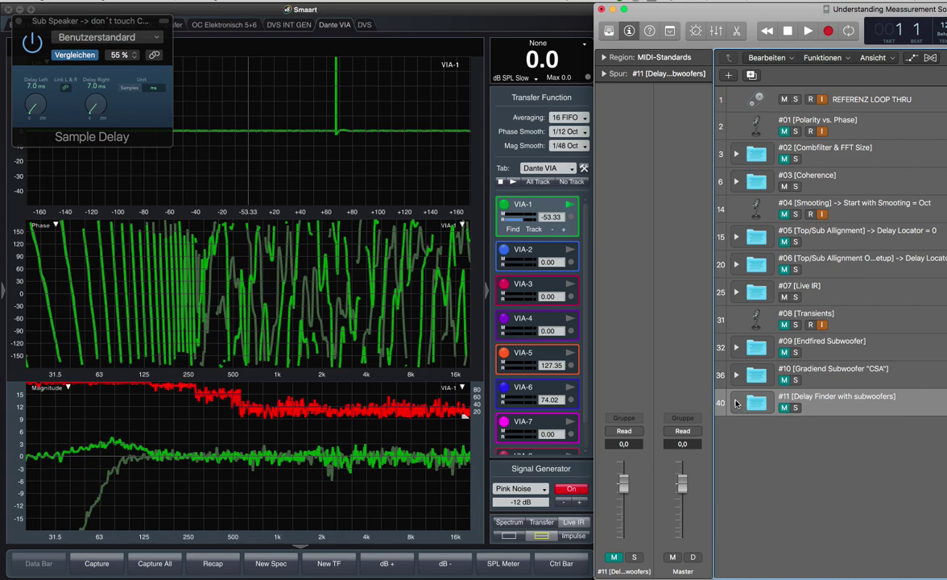
{"action": "mouse_move", "coordinate": [810, 574]}
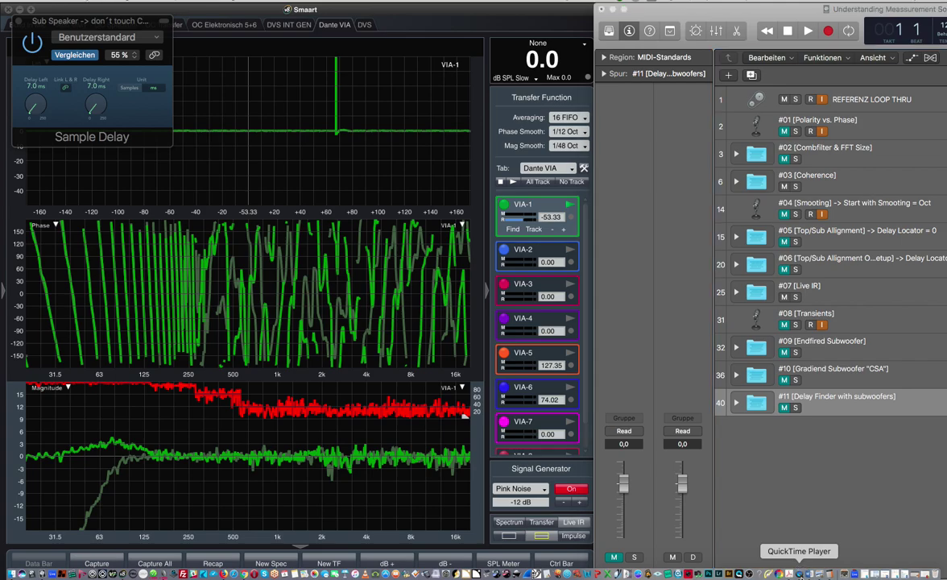
{"action": "left_click", "coordinate": [799, 573]}
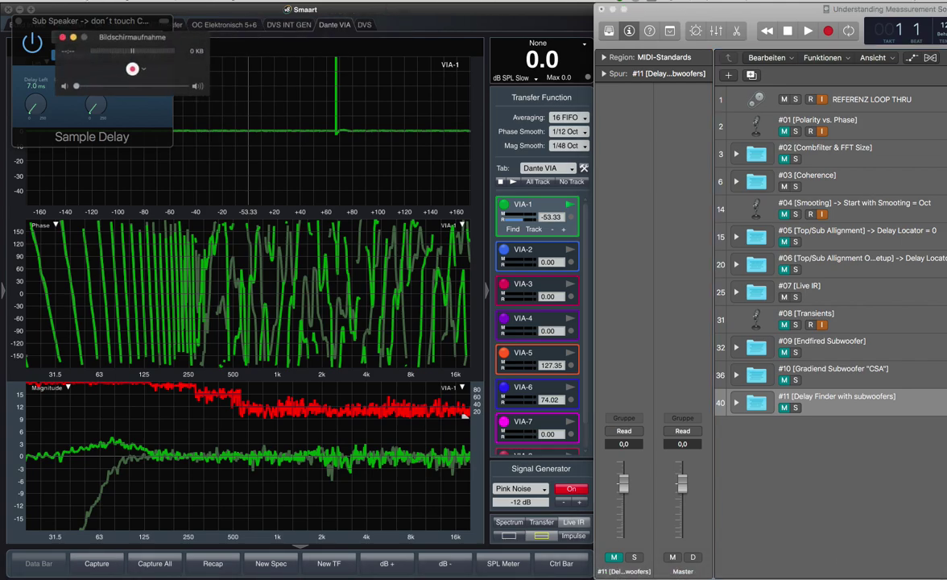